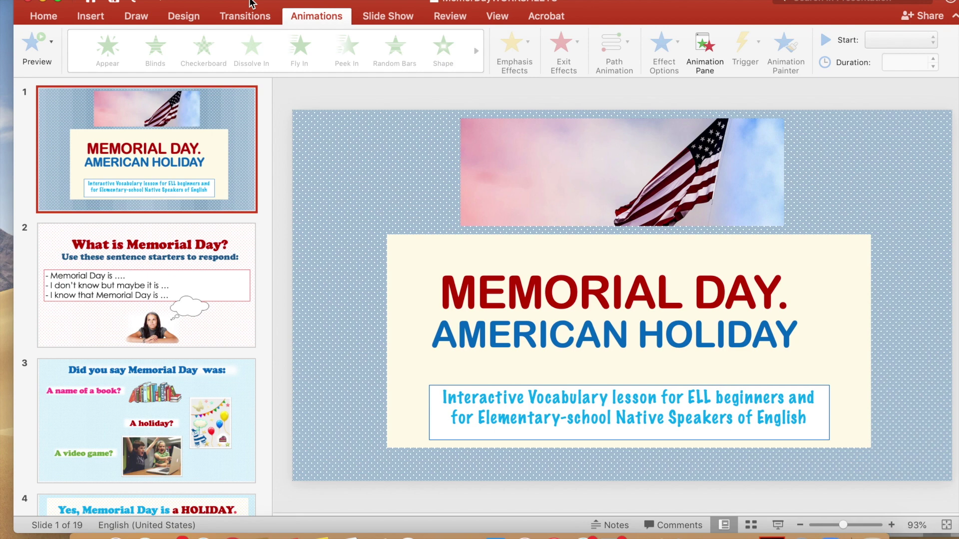
Page through lesson slides 2, 3, 4 and 6 to slide 8, 'Decoration Day'.
click(248, 317)
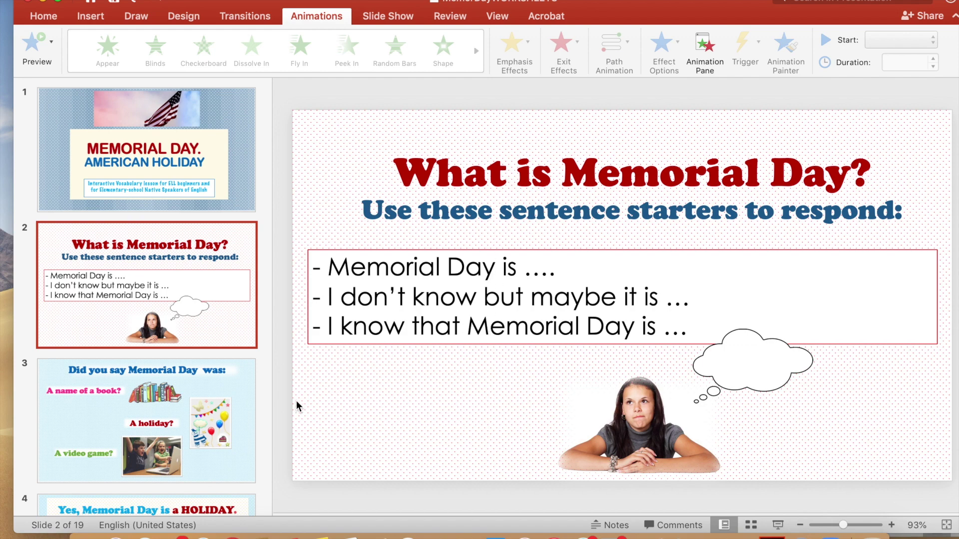
click(220, 458)
scroll(220, 457, down, 3)
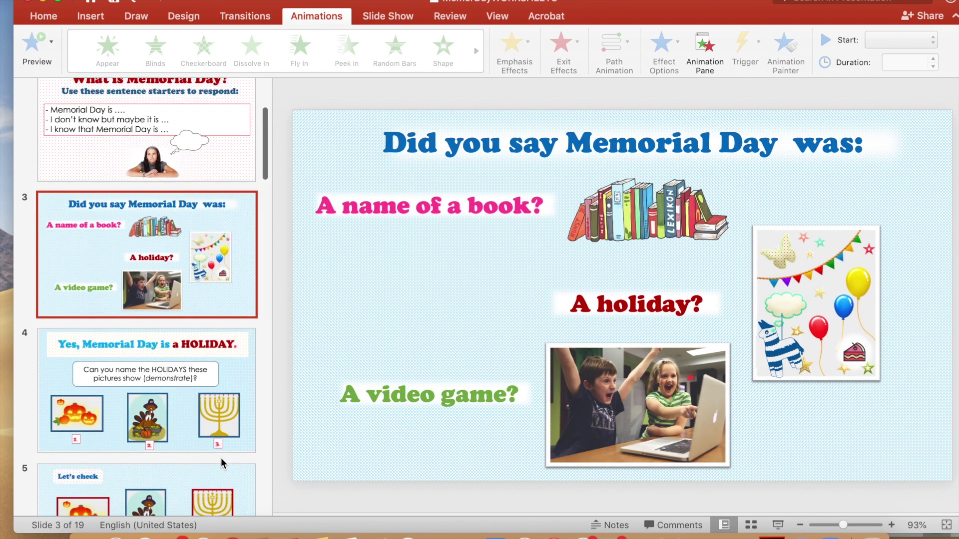
click(225, 449)
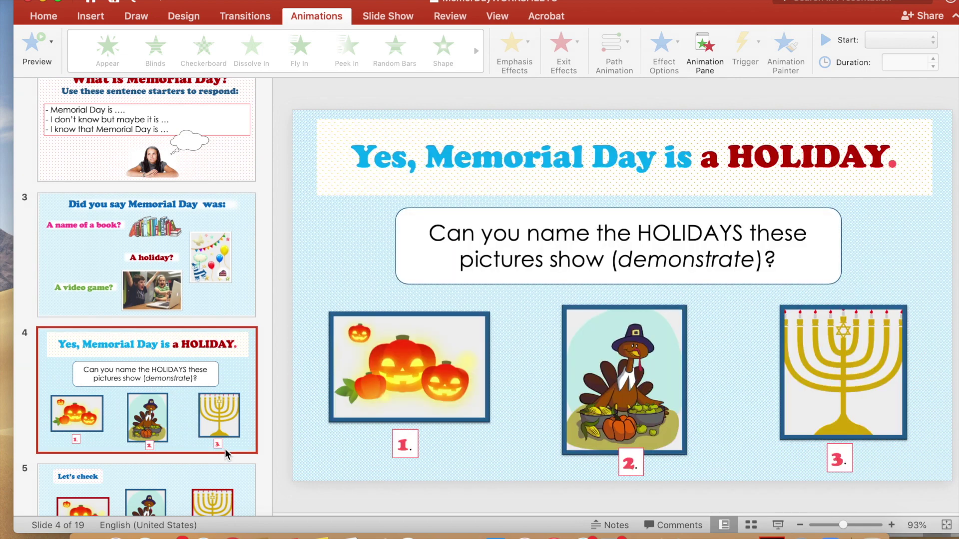
key(Down)
key(Down)
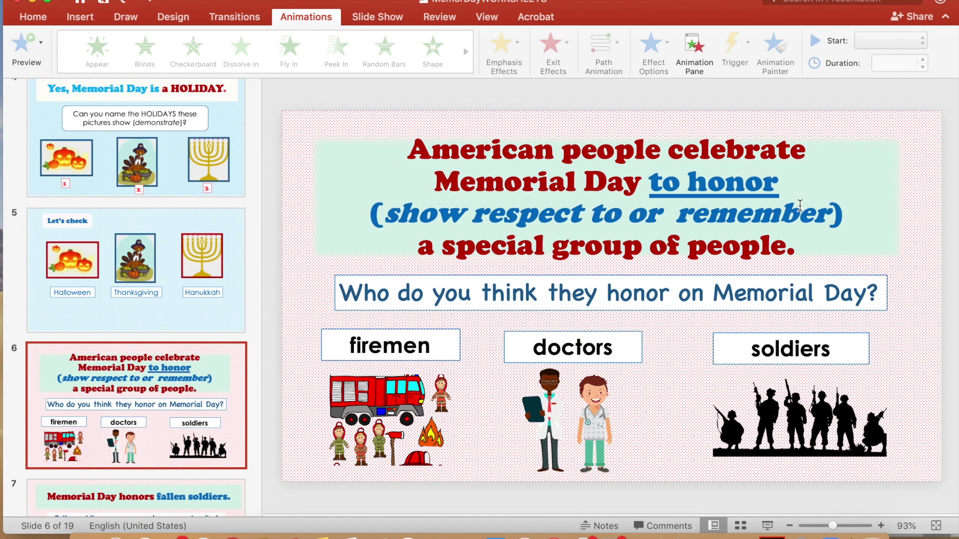
scroll(214, 418, down, 5)
click(214, 418)
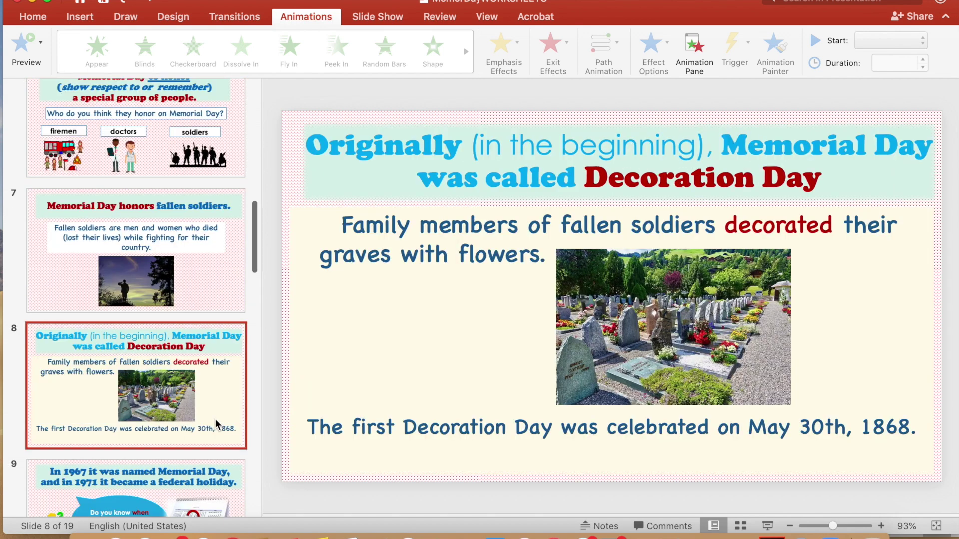
scroll(214, 418, down, 2)
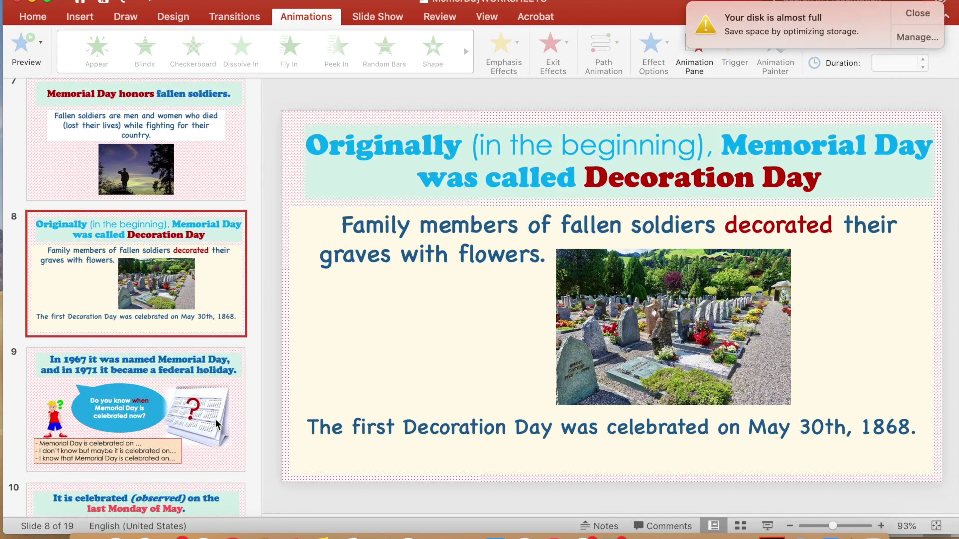
Dismiss the disk-full warning and move the lesson window down to reveal the MDWORKSHEETS deck.
click(927, 19)
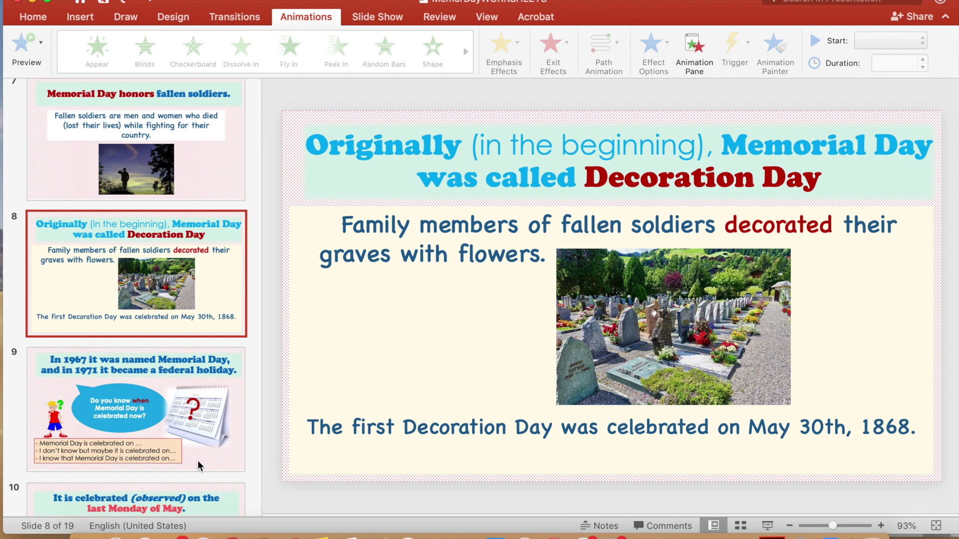
scroll(198, 462, down, 5)
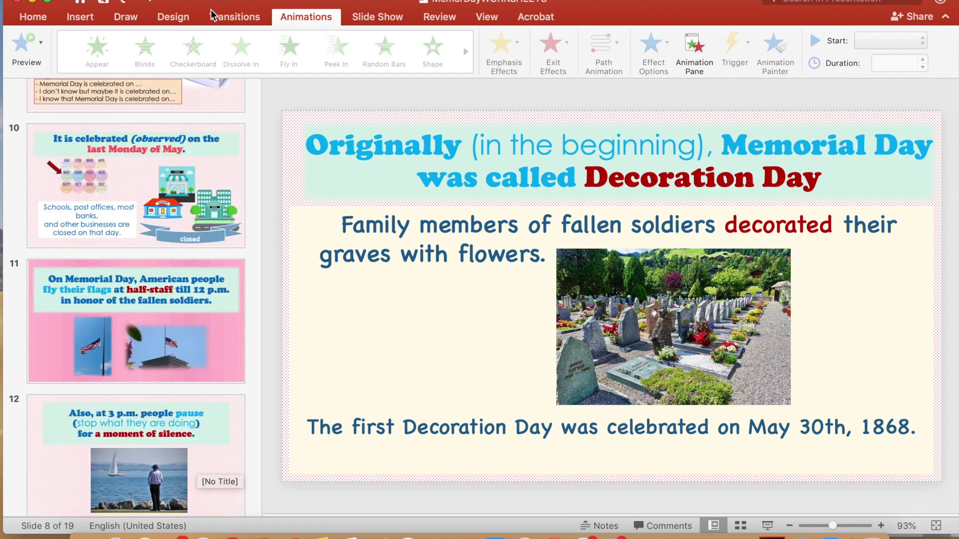
drag(216, 11, 222, 255)
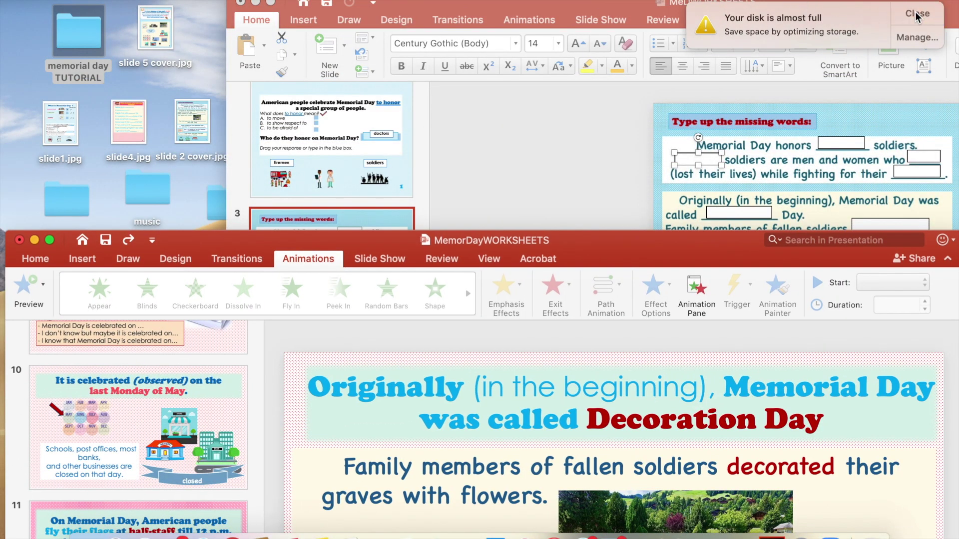
Enlarge the worksheets window and move slide 2's check mark beside the first answer row.
click(917, 14)
double_click(849, 3)
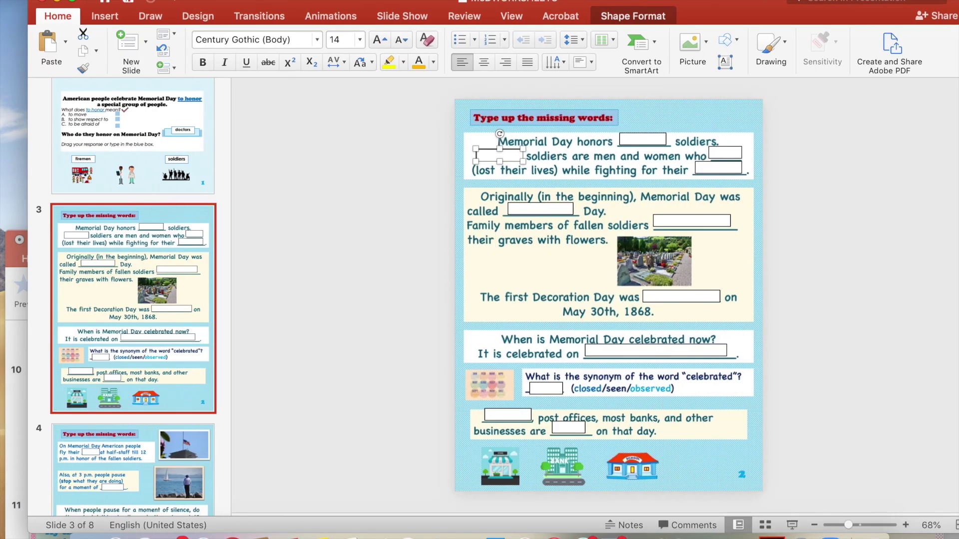
scroll(134, 317, up, 10)
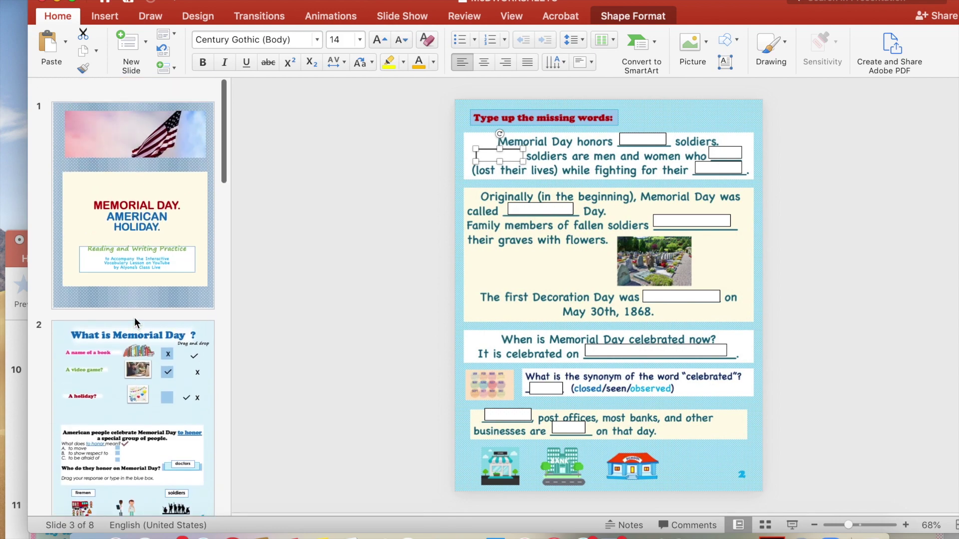
click(184, 384)
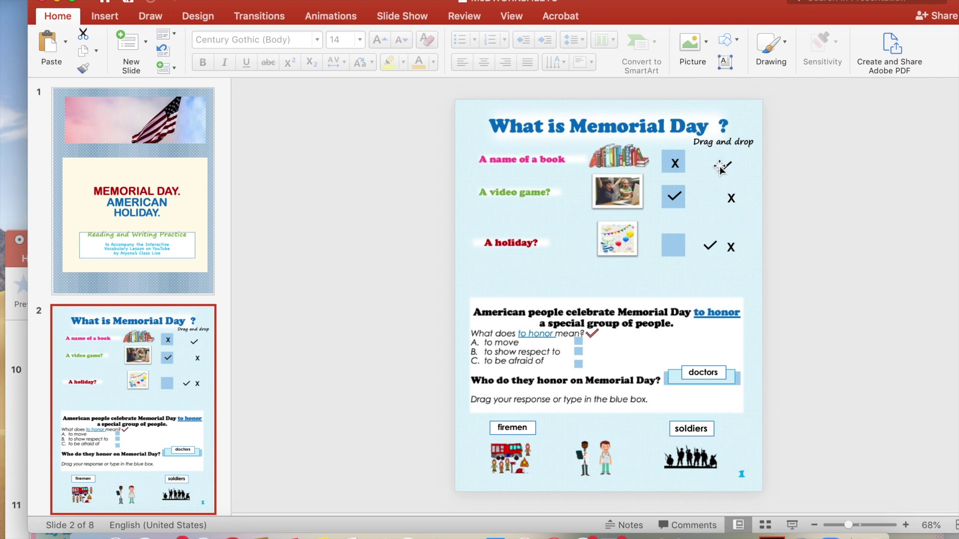
mouse_move(725, 166)
mouse_down()
mouse_move(689, 184)
mouse_move(708, 205)
mouse_move(696, 204)
mouse_move(717, 193)
mouse_move(713, 159)
mouse_up()
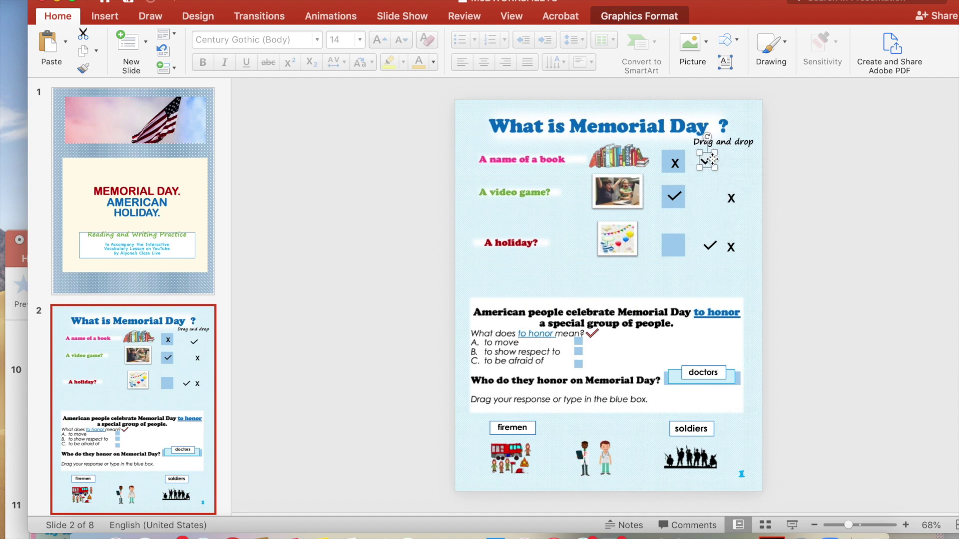
Return the doctors label above the doctor figures, then move the worksheets window aside.
click(714, 372)
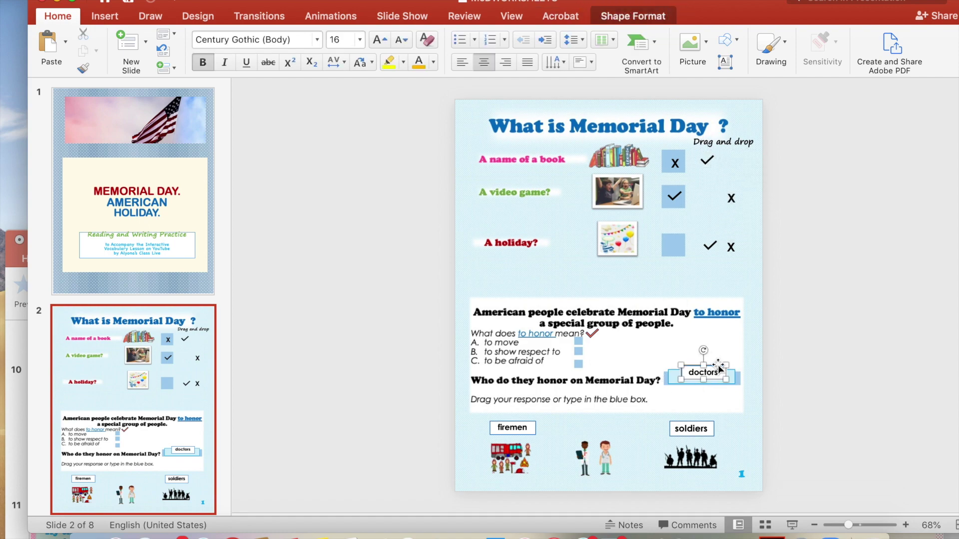
drag(715, 371, 602, 421)
scroll(501, 235, down, 3)
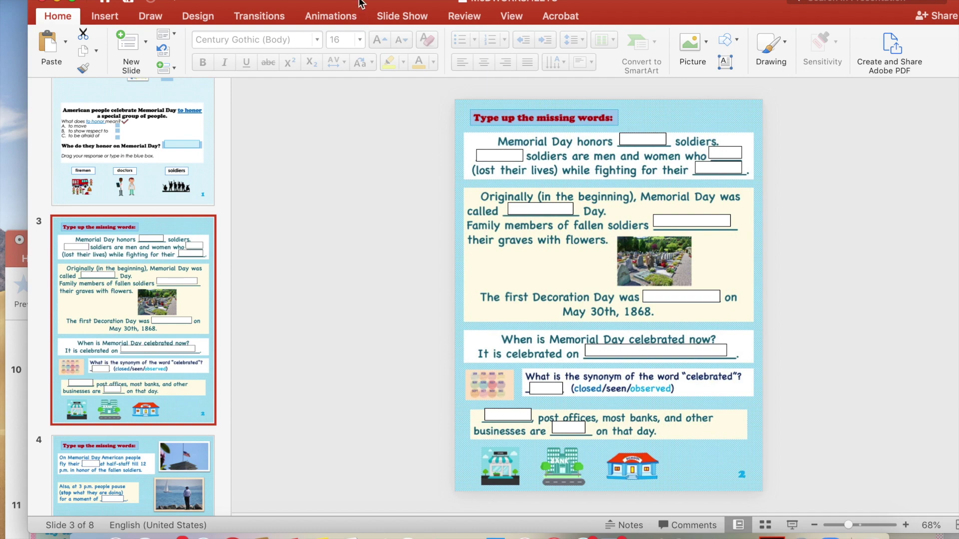
drag(360, 4, 554, 4)
Bring the lesson window back into full view and select its title slide.
click(200, 243)
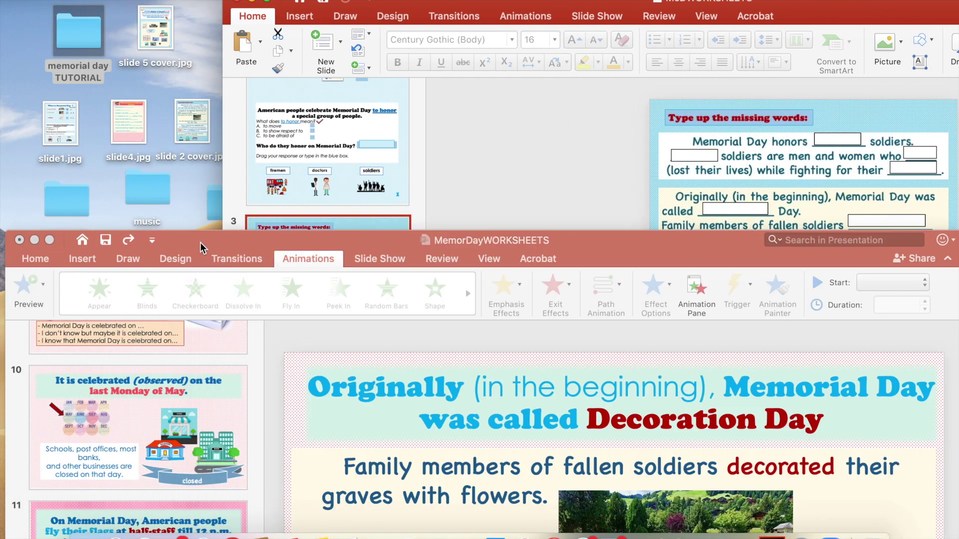
drag(200, 243, 211, 4)
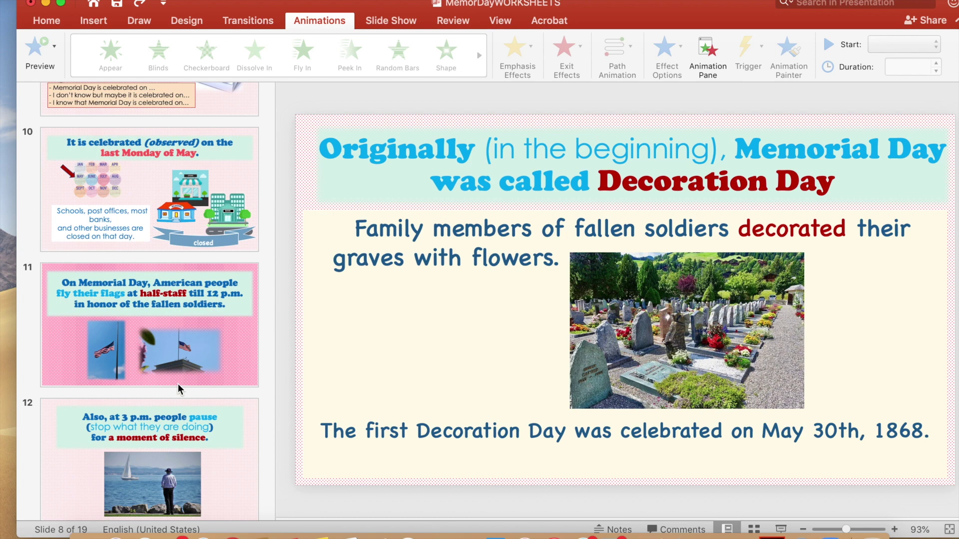
scroll(178, 384, up, 15)
click(175, 163)
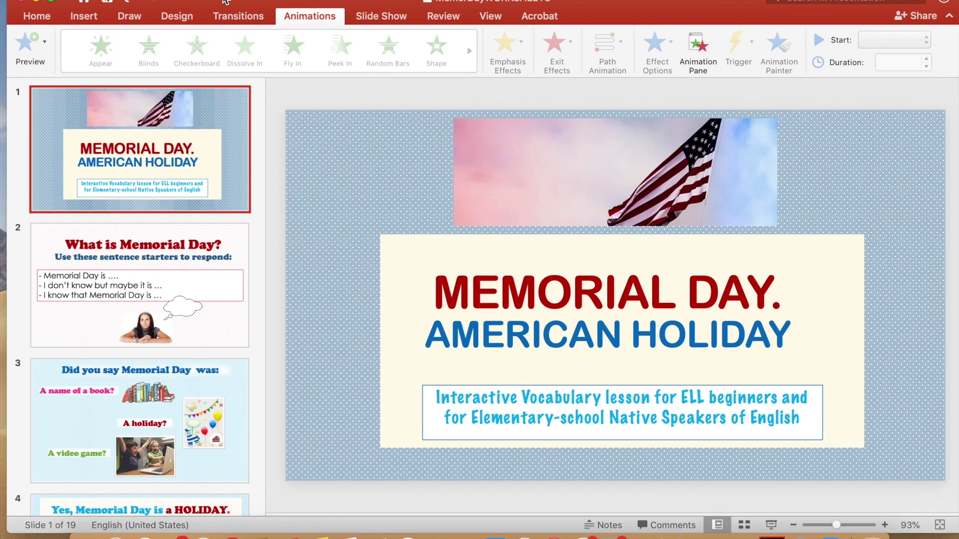
Set the slide size to 8.5 × 11 in portrait and scale the content down.
click(120, 0)
click(129, 266)
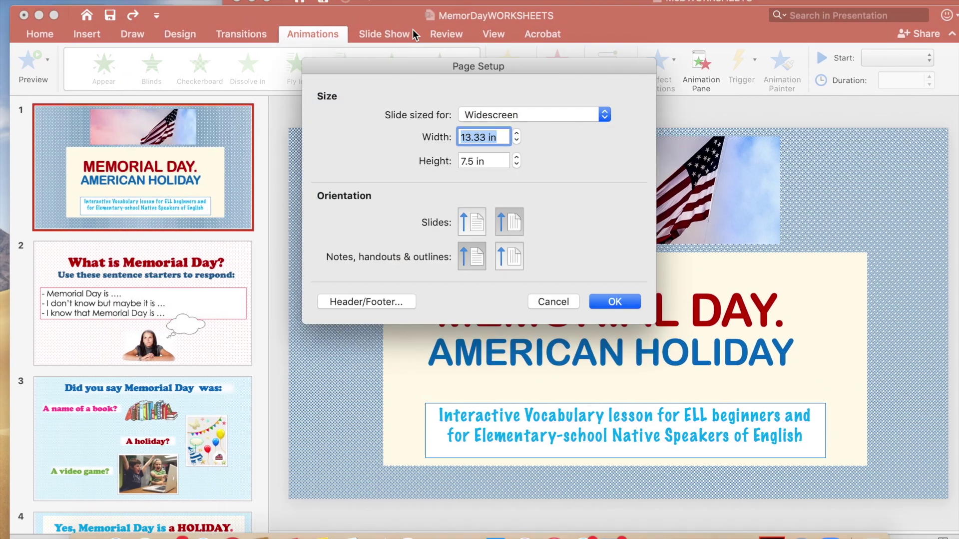
drag(412, 33, 426, 16)
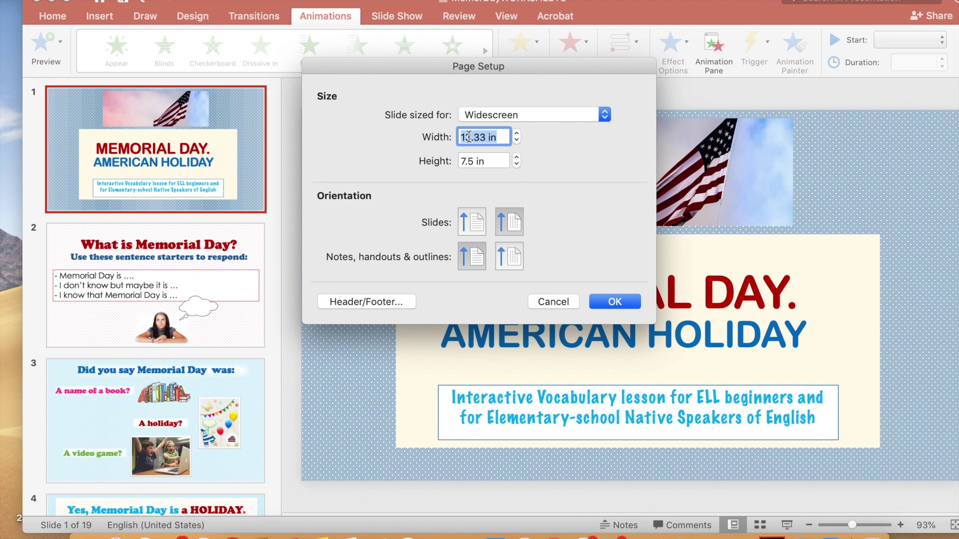
text(8.5)
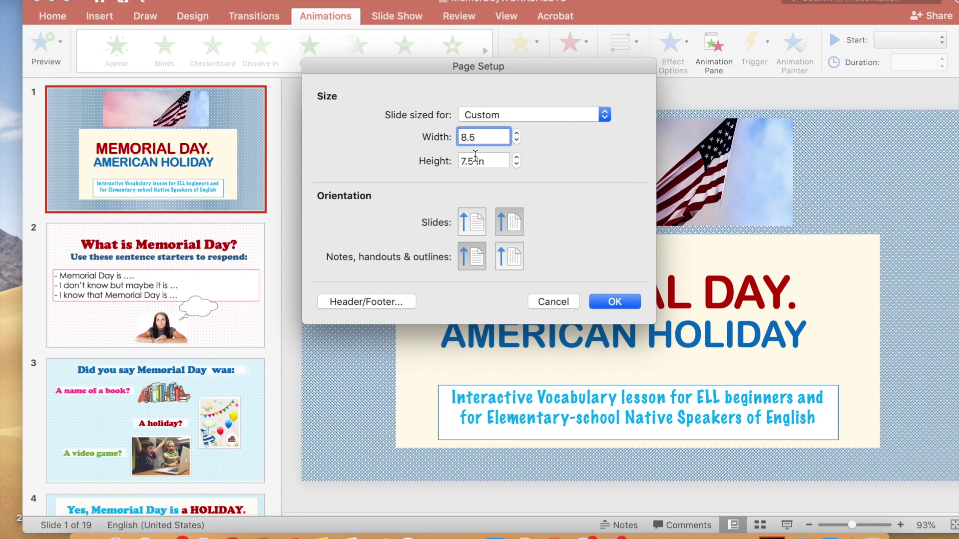
click(474, 160)
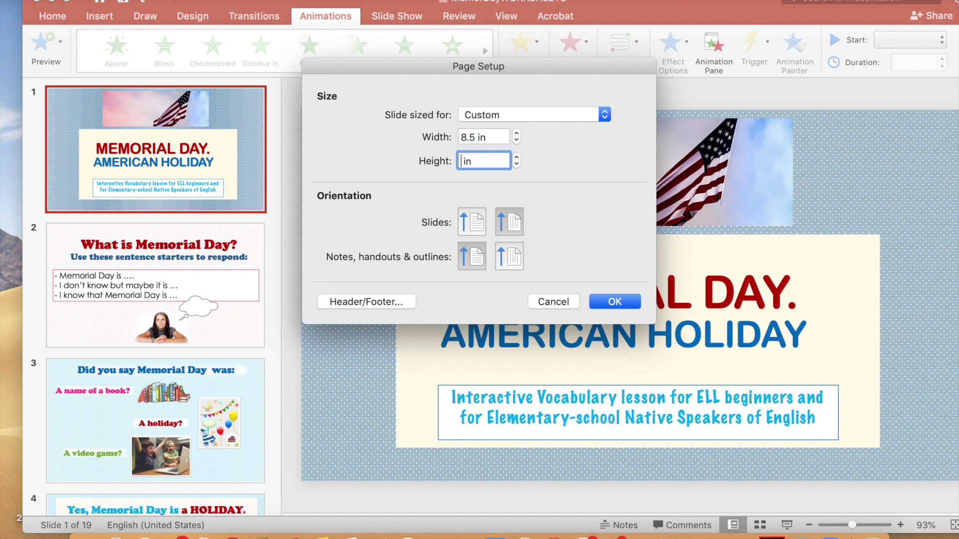
text(11)
click(613, 300)
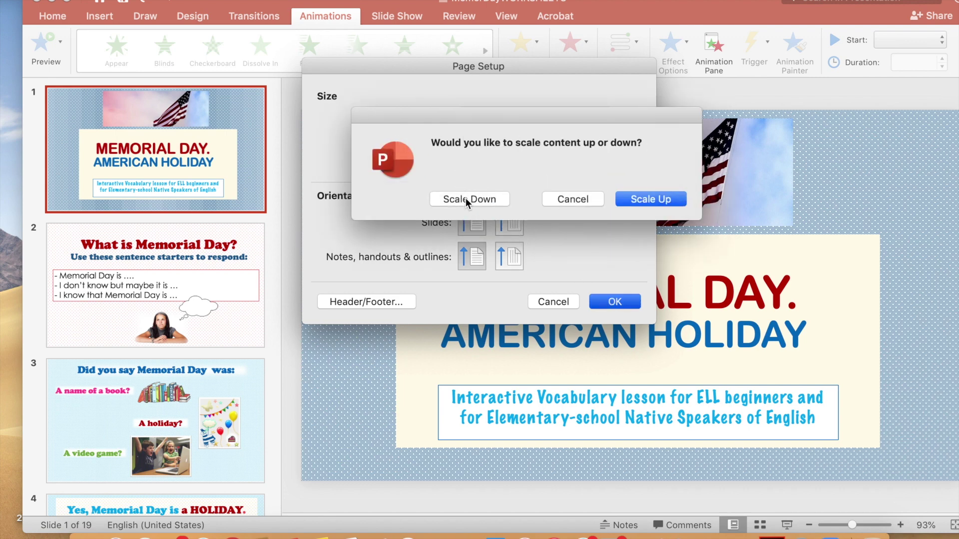
click(460, 199)
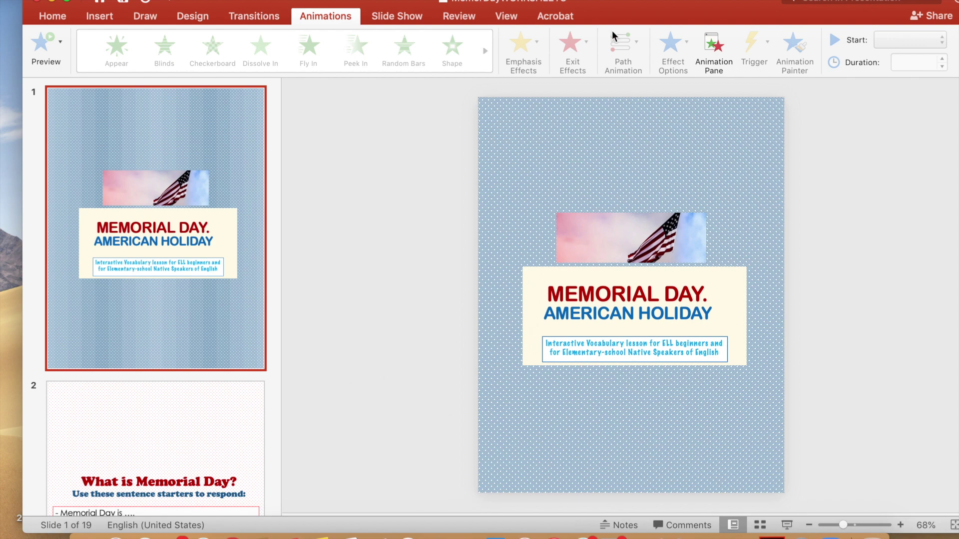
Move the lesson window aside and view the worksheet file's title slide and slide 2.
drag(649, 10, 662, 263)
click(643, 172)
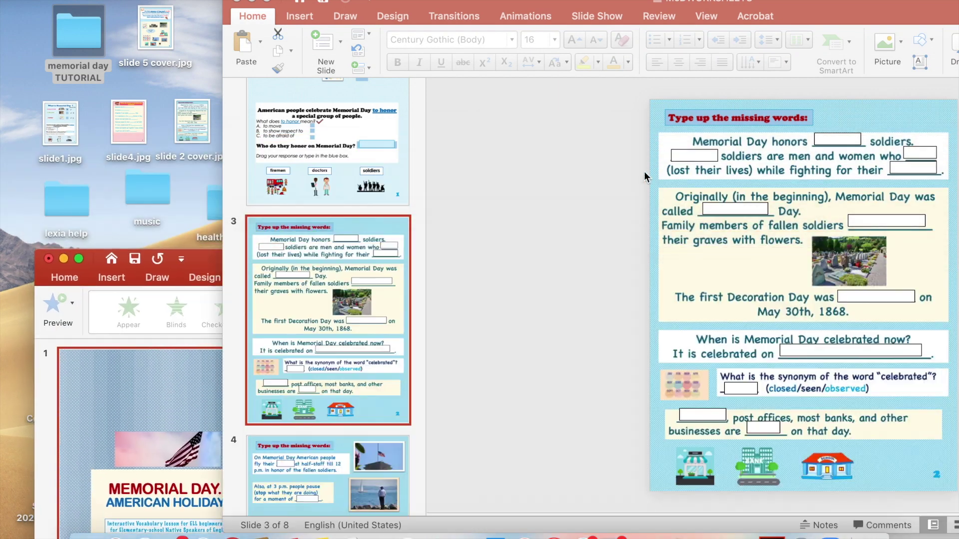
scroll(385, 218, up, 6)
click(386, 230)
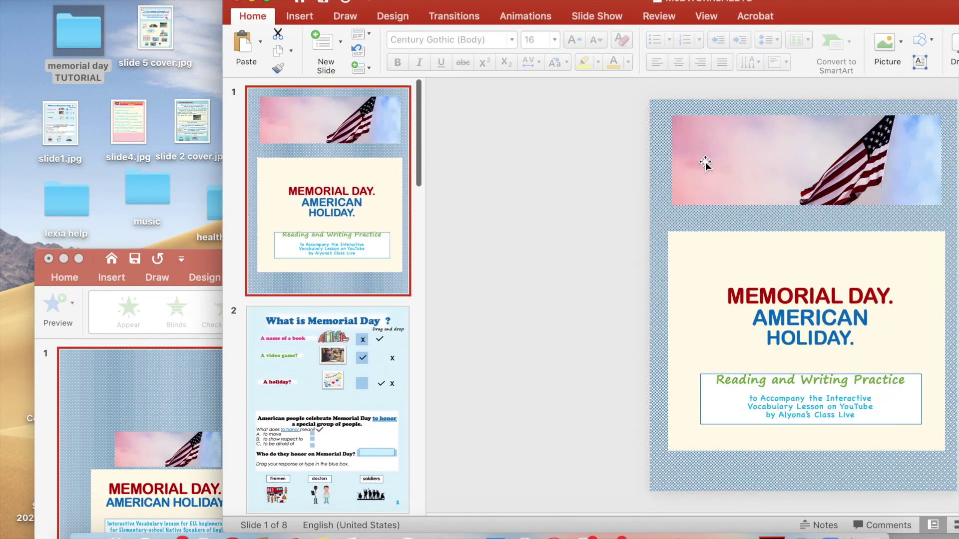
click(346, 405)
scroll(339, 405, down, 10)
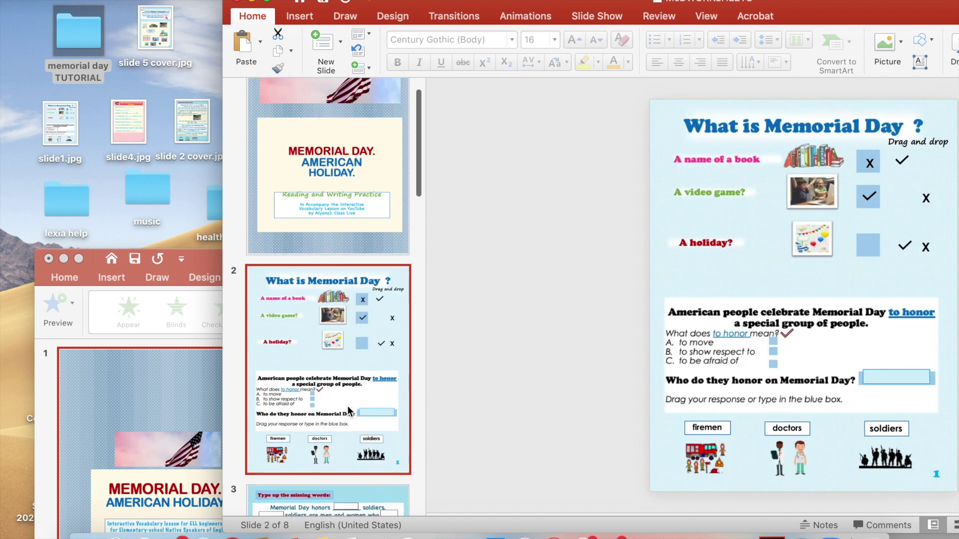
scroll(344, 301, down, 6)
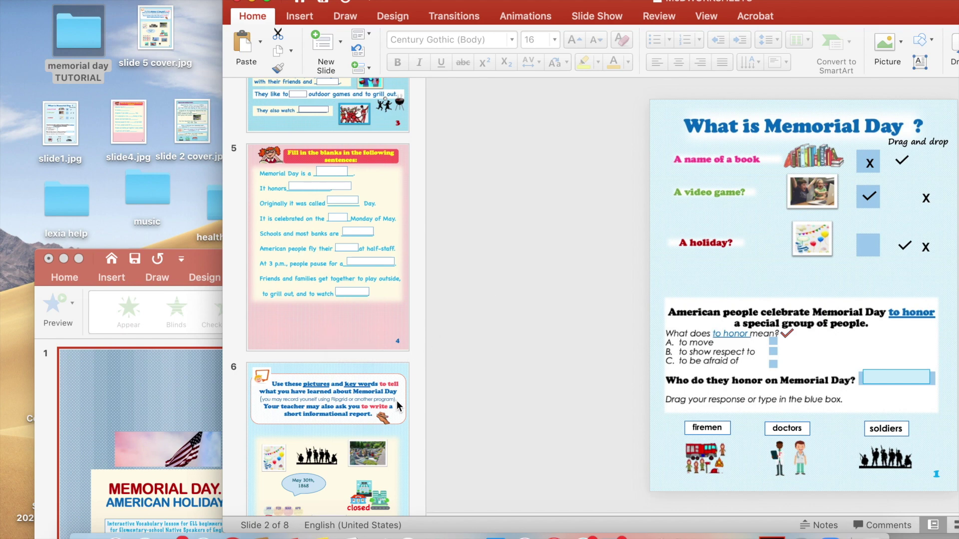
scroll(396, 400, down, 6)
Bring the MemorDayWORKSHEETS lesson window back in front and raise it on screen.
click(198, 260)
drag(197, 260, 189, 35)
scroll(127, 502, down, 6)
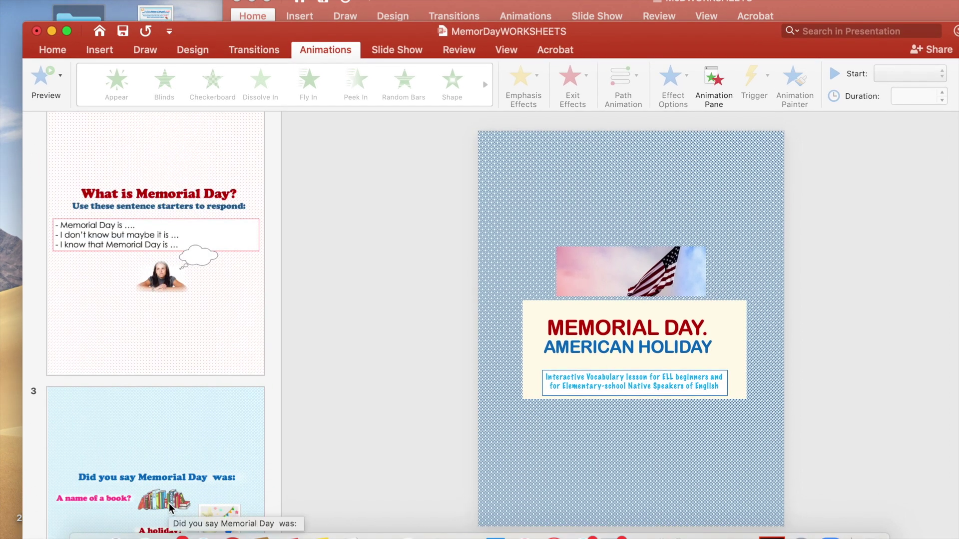
Review the resized lesson's slide thumbnails, then bring the MDWORKSHEETS window to the front.
scroll(169, 503, down, 5)
scroll(173, 388, down, 5)
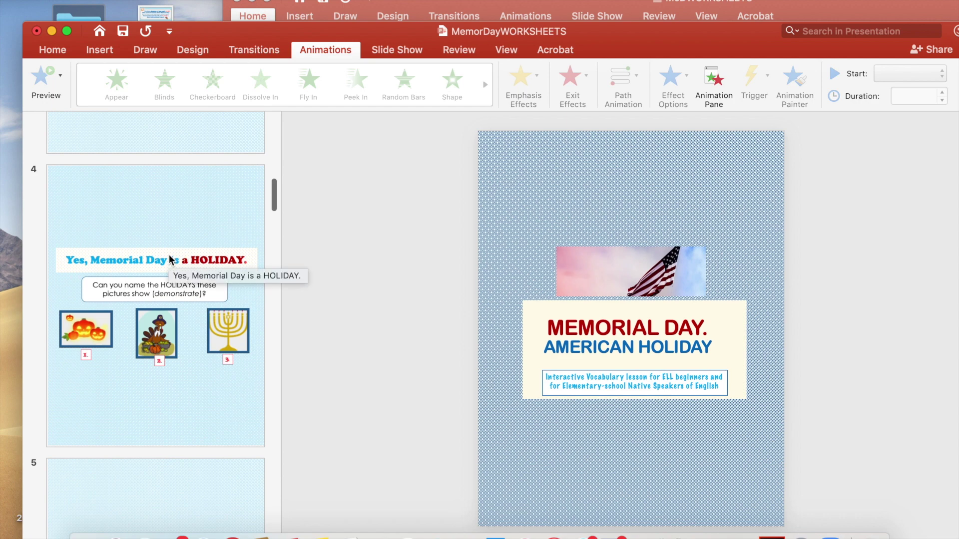
scroll(169, 255, up, 10)
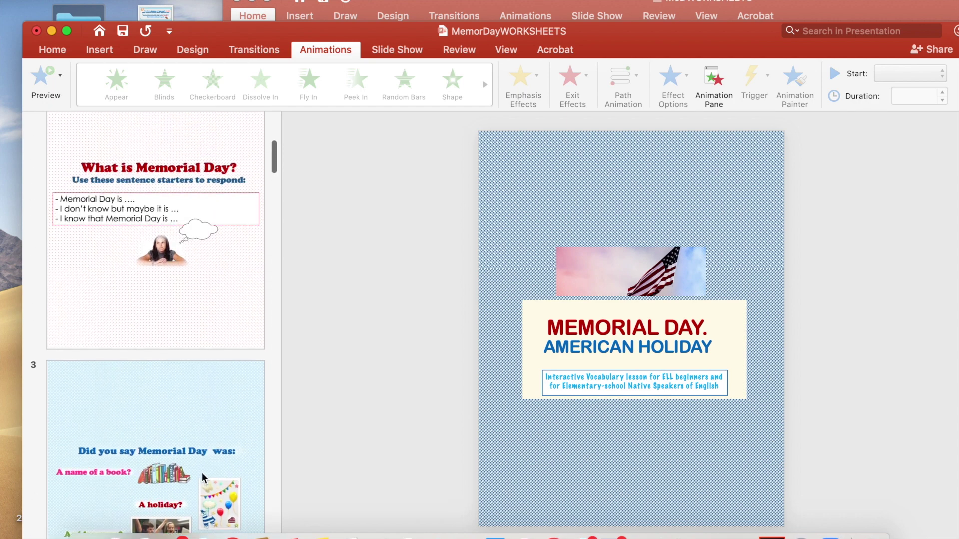
scroll(134, 383, down, 10)
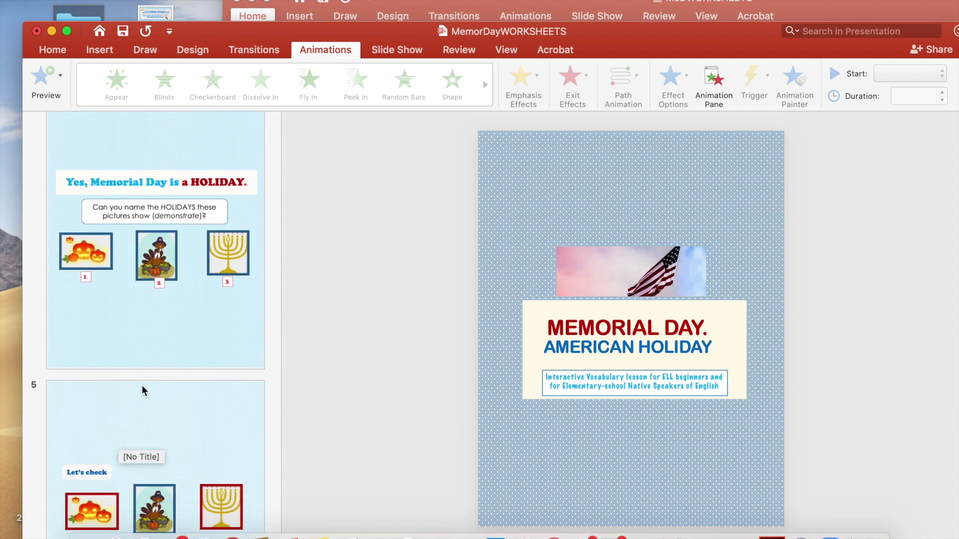
scroll(176, 350, up, 4)
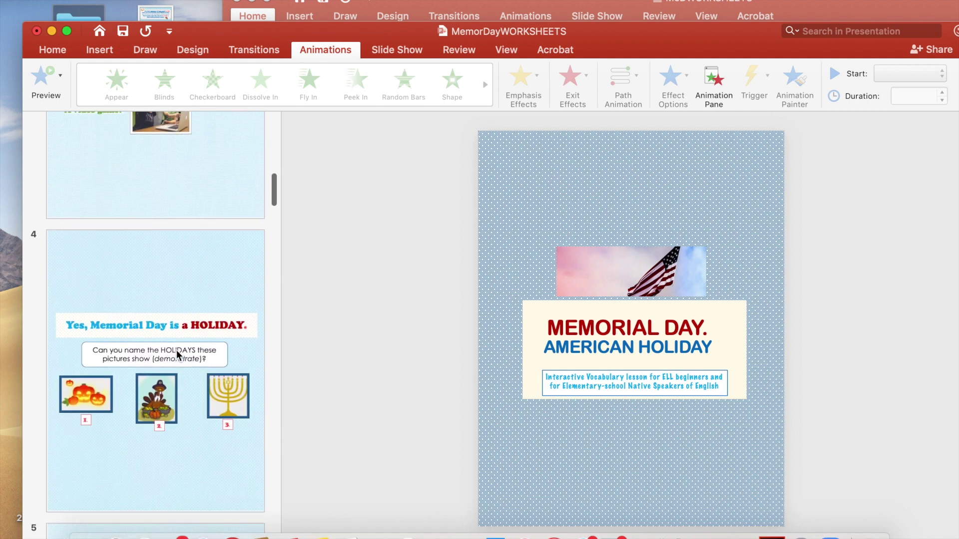
scroll(160, 238, down, 20)
scroll(160, 240, down, 8)
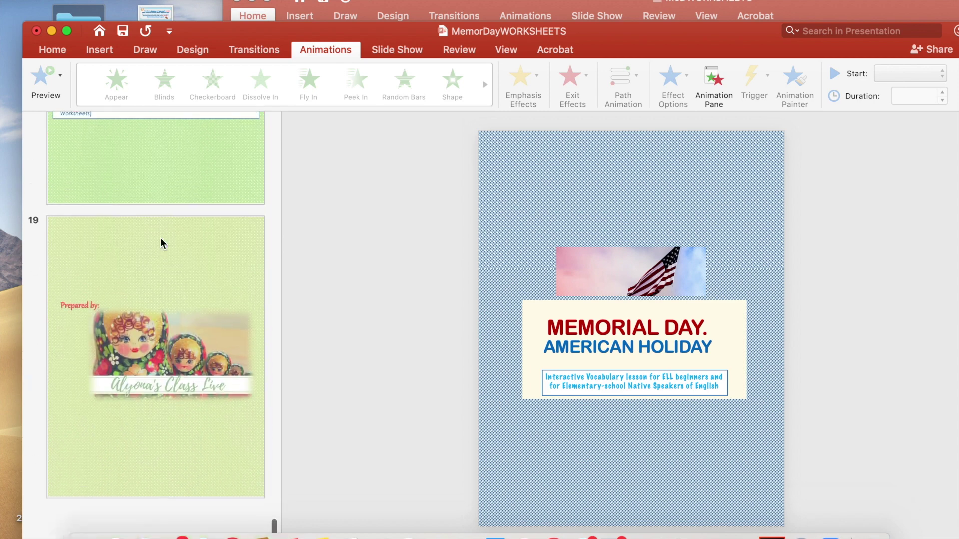
scroll(113, 280, up, 6)
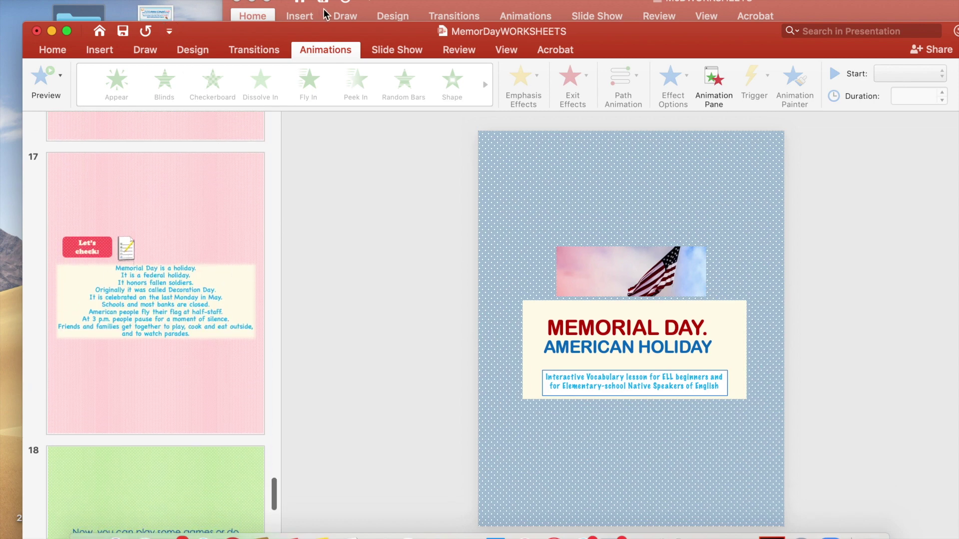
click(379, 5)
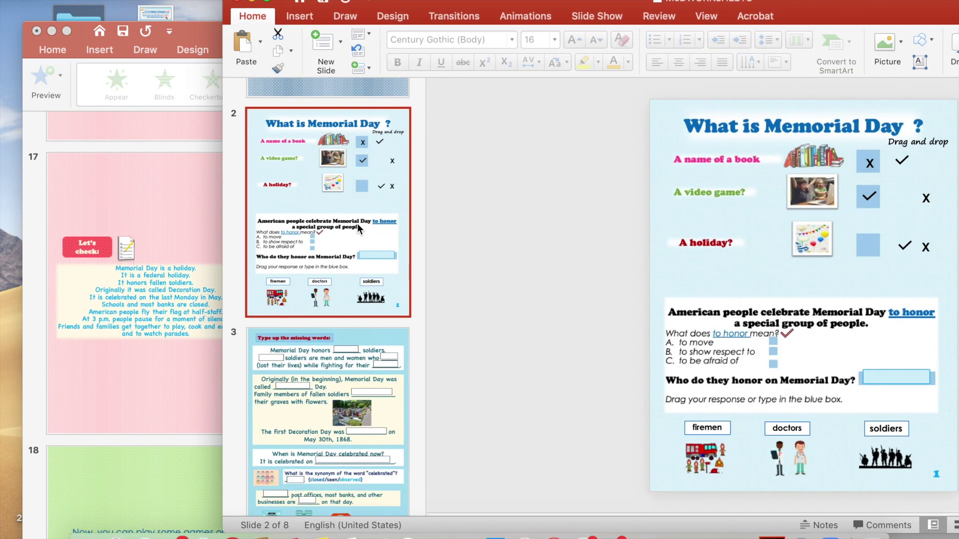
Drag the check mark beside 'A name of a book' to confirm it moves, then open lesson slide 3.
scroll(357, 223, down, 20)
scroll(343, 172, up, 15)
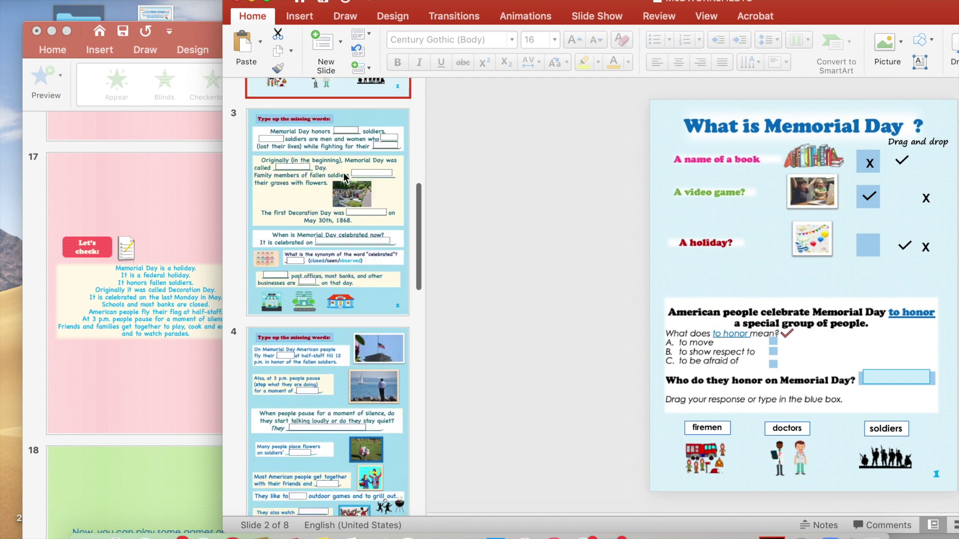
scroll(344, 172, up, 10)
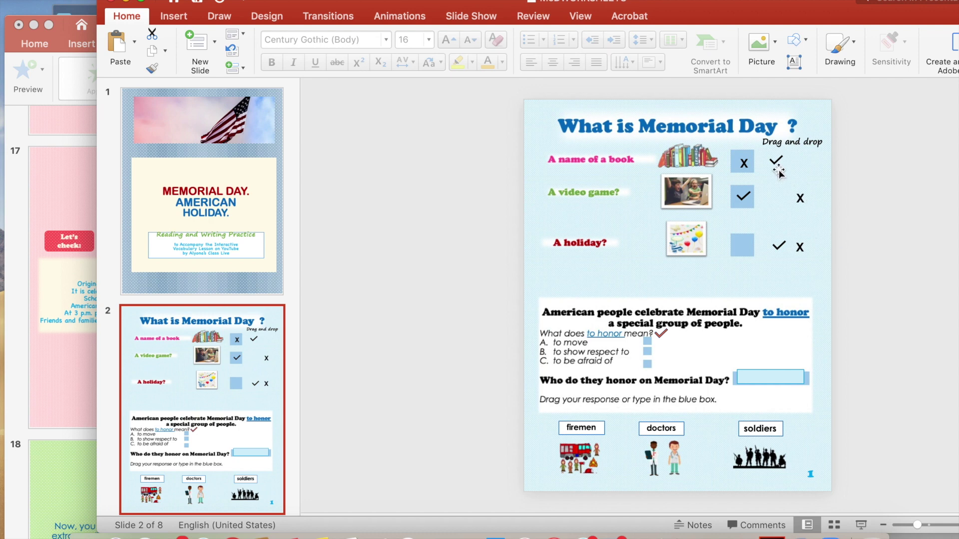
mouse_move(778, 171)
mouse_down()
mouse_move(778, 202)
mouse_move(774, 161)
mouse_up()
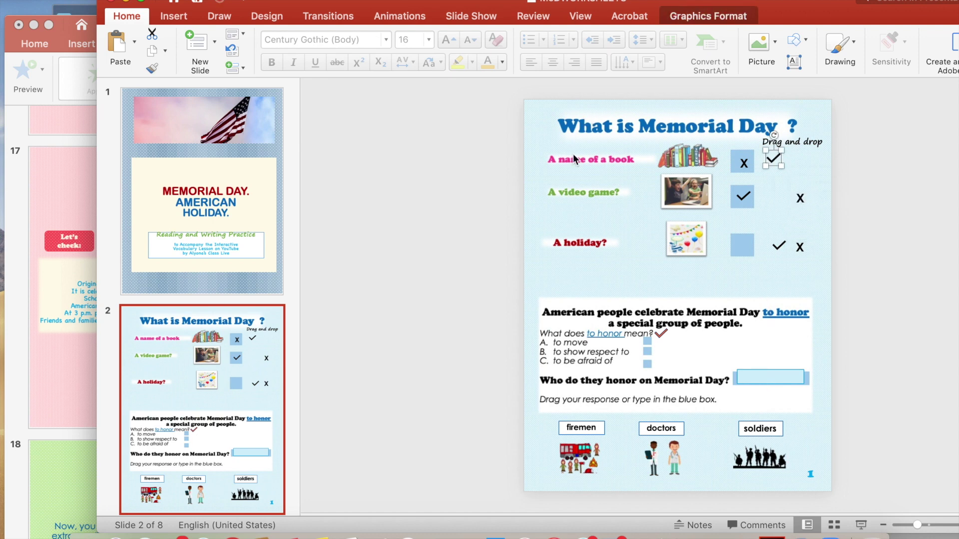
click(598, 256)
click(661, 258)
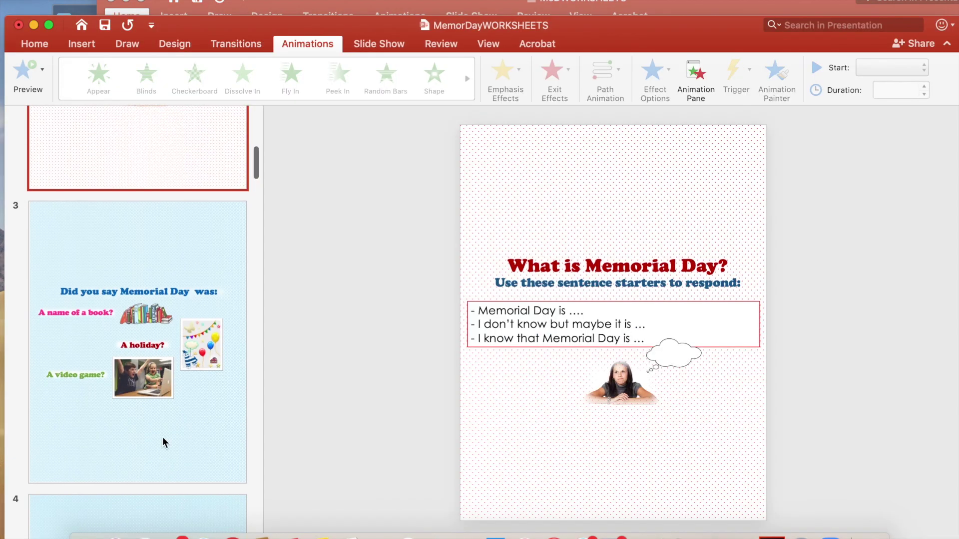
click(163, 443)
Move the video-game picture lower-right and nudge the balloon picture right on slide 3.
click(644, 403)
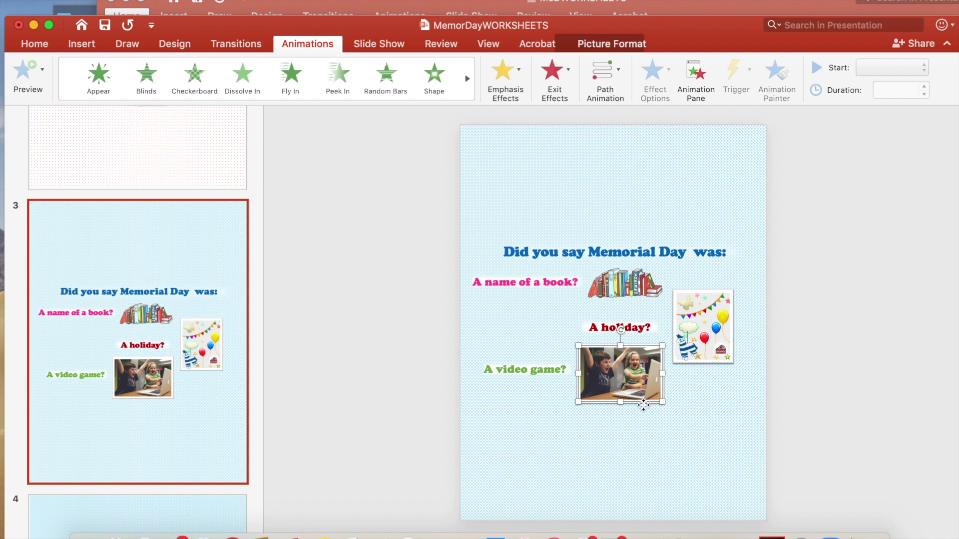
drag(643, 406, 658, 434)
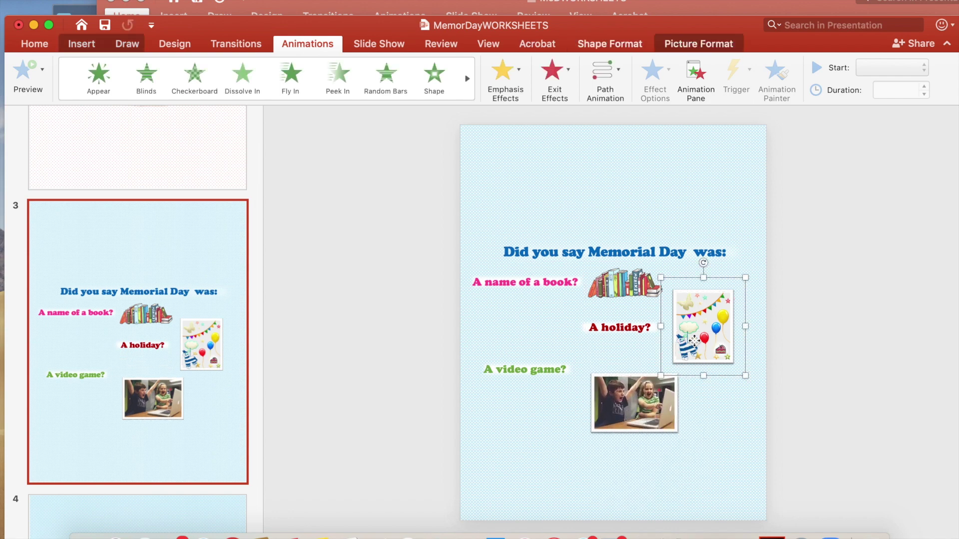
drag(694, 341, 709, 342)
click(642, 292)
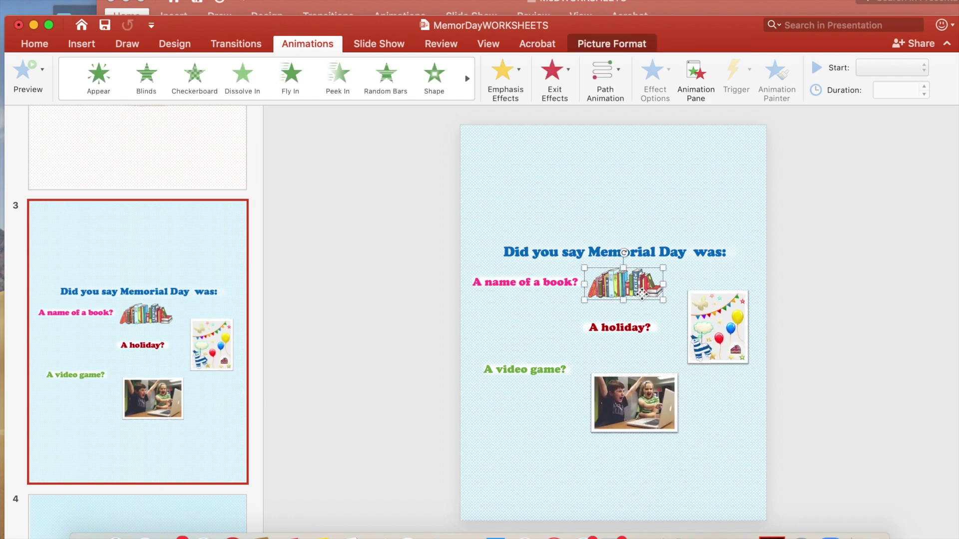
click(640, 323)
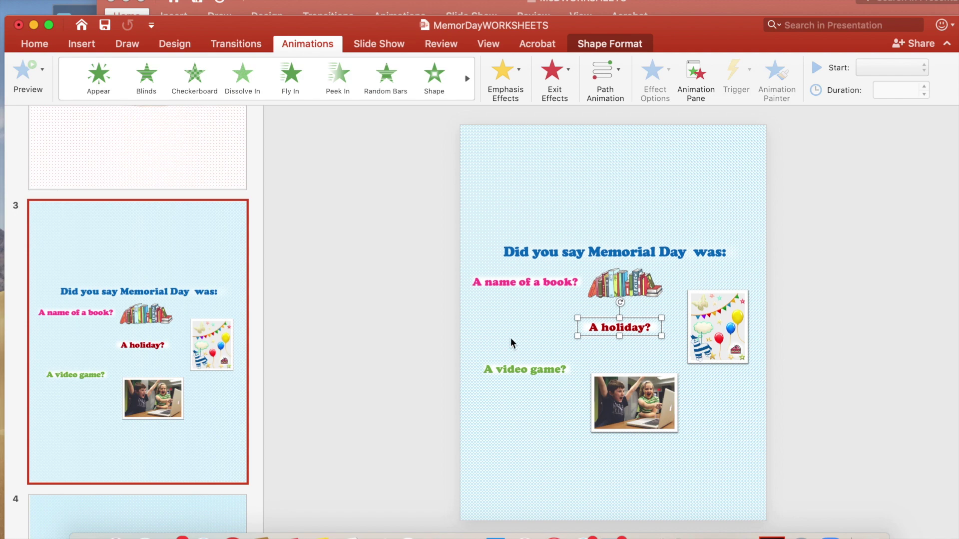
click(465, 129)
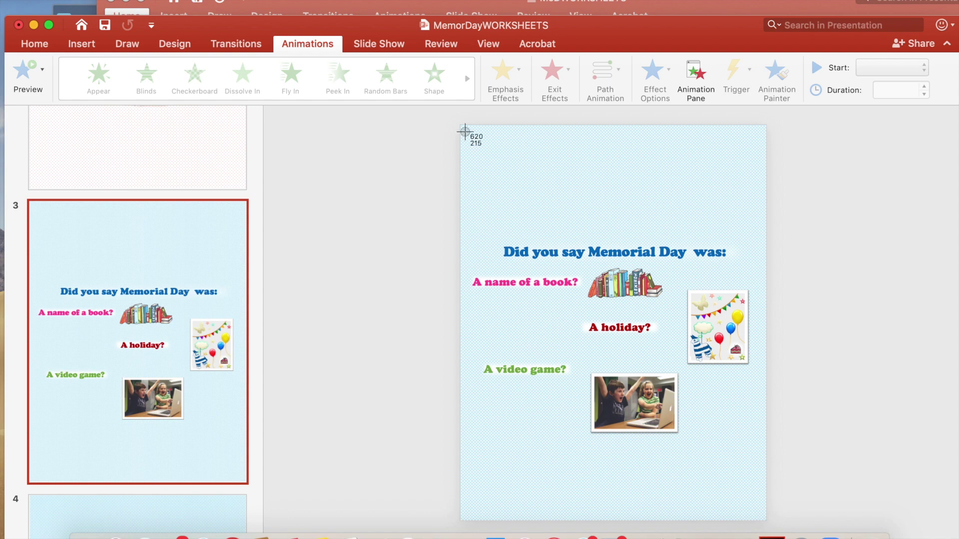
Screenshot the whole slide and select the gap between slides 2 and 3.
drag(463, 128, 764, 522)
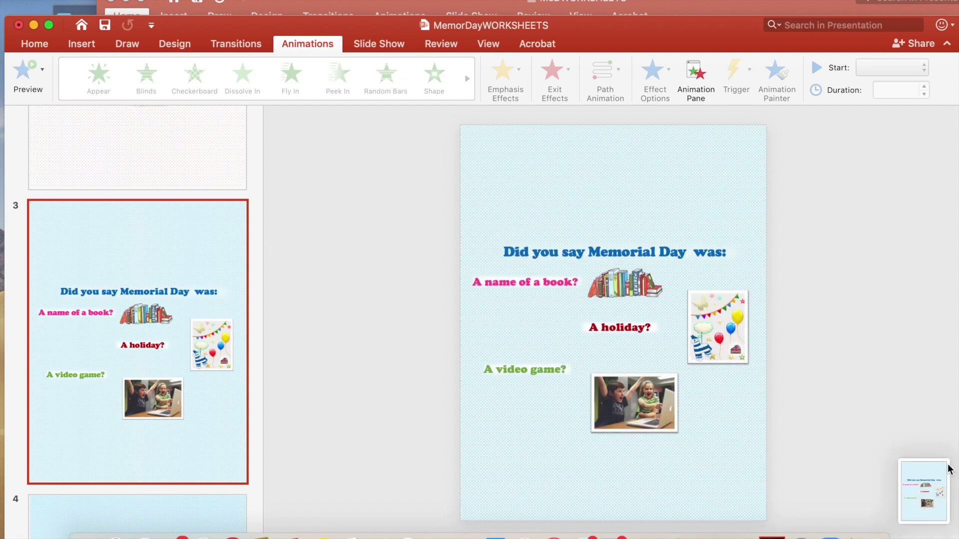
click(74, 194)
Insert a new blank slide at position 3 in the lesson deck.
click(917, 13)
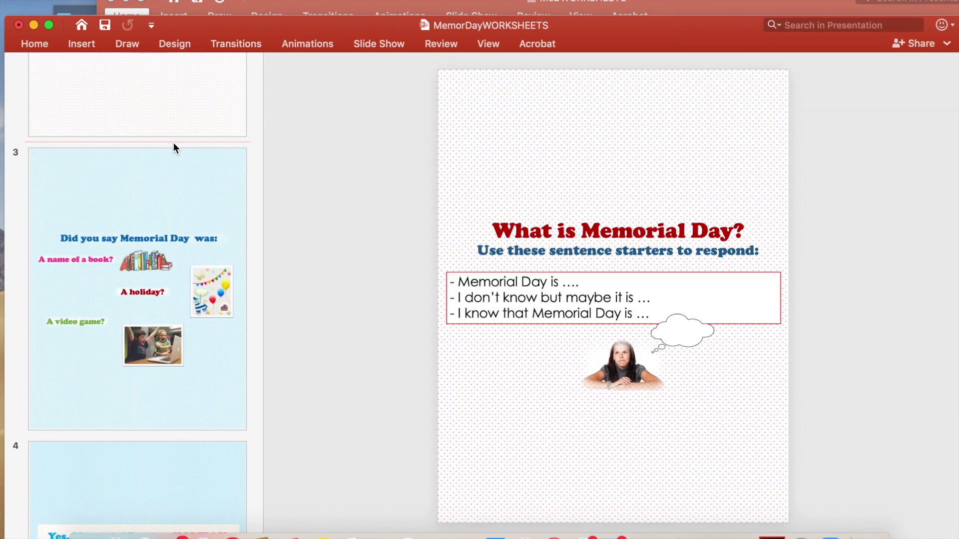
key(super+alt+r)
click(78, 45)
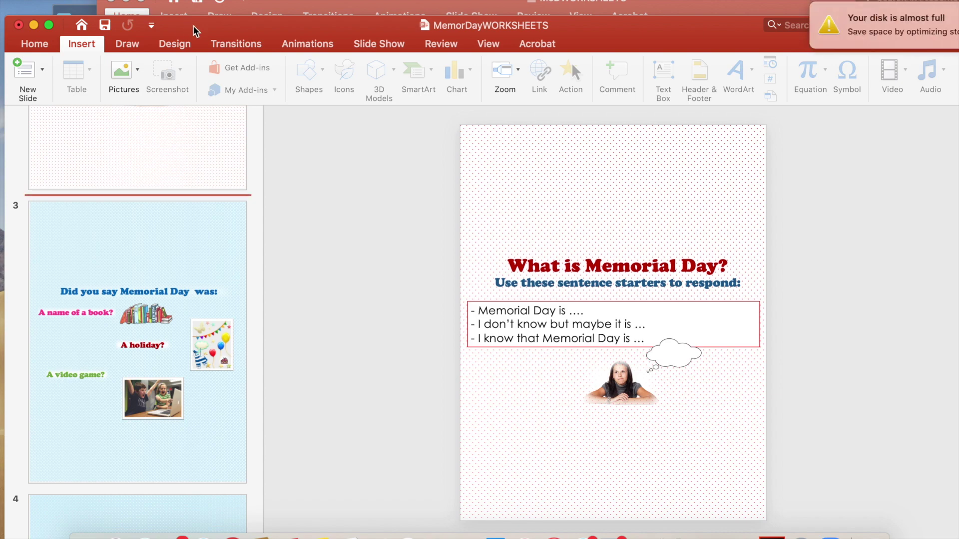
drag(196, 29, 243, 11)
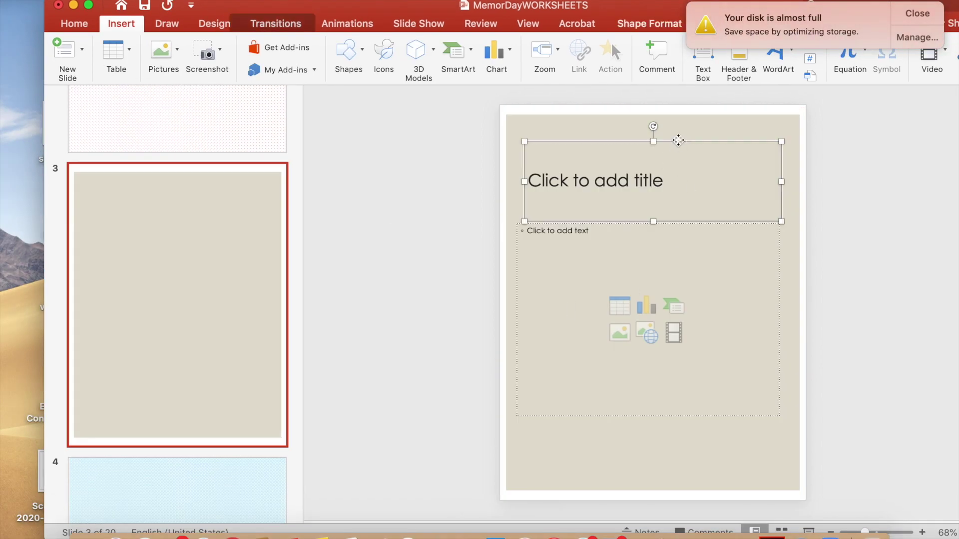
click(677, 140)
Delete the new slide's title and content placeholders so it is empty.
key(Delete)
click(700, 223)
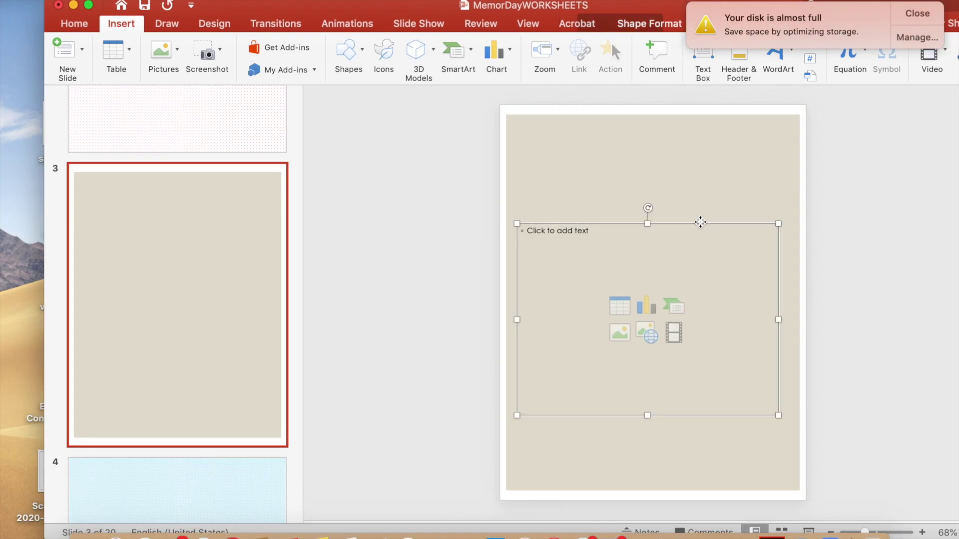
key(Delete)
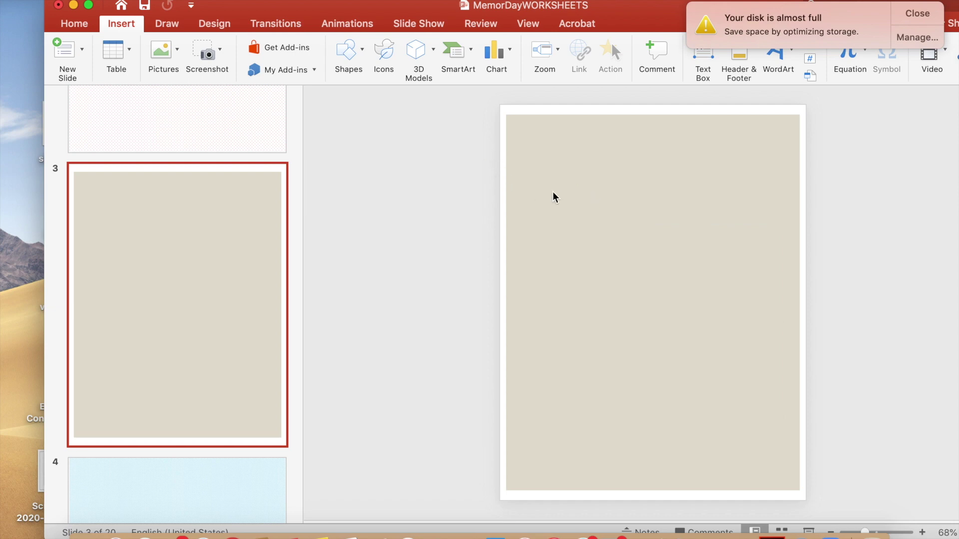
right_click(552, 195)
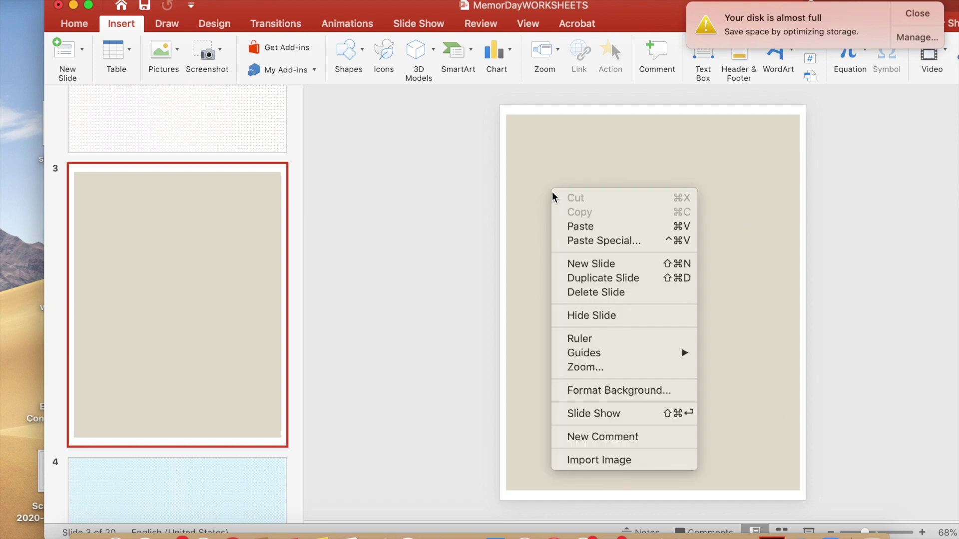
Fill slide 3's background with the 1.19.35 PM screenshot and hide background graphics.
click(614, 390)
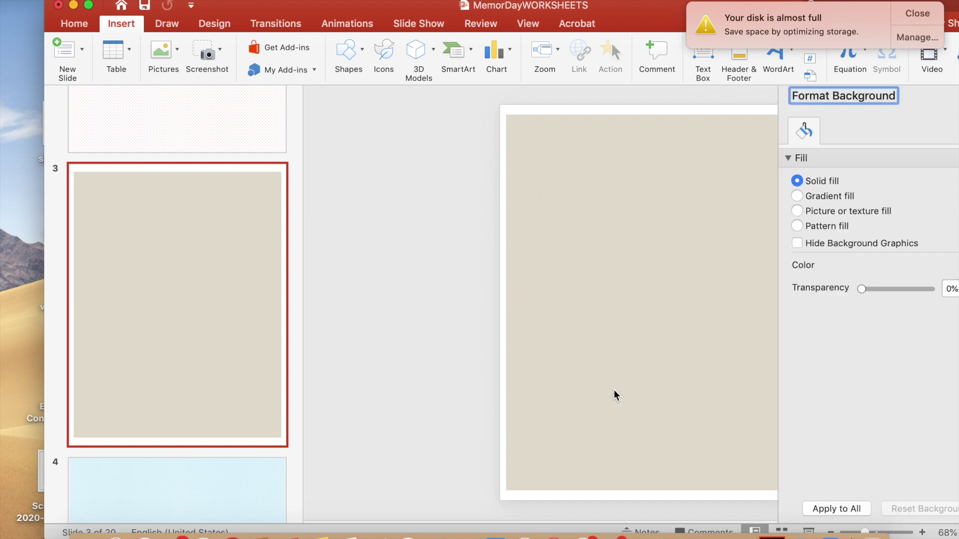
click(798, 212)
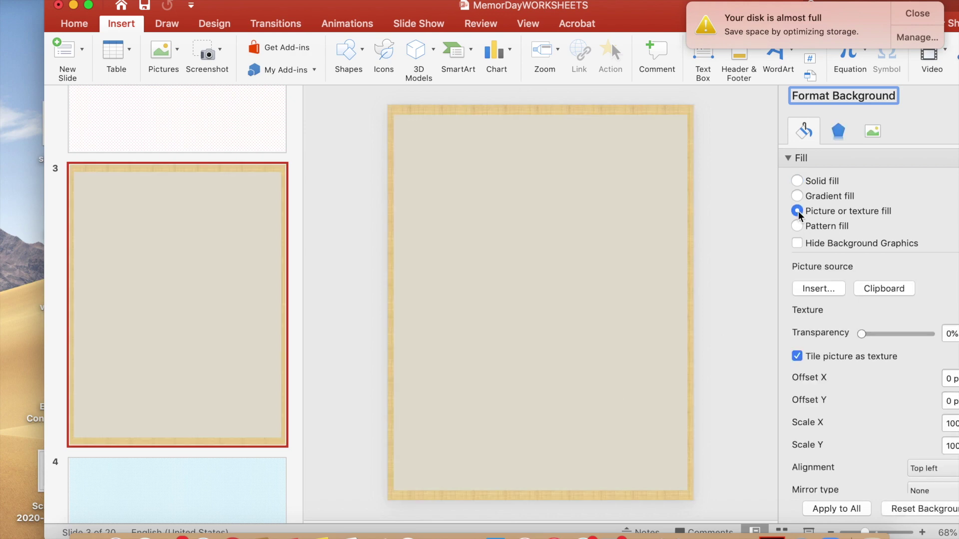
click(810, 289)
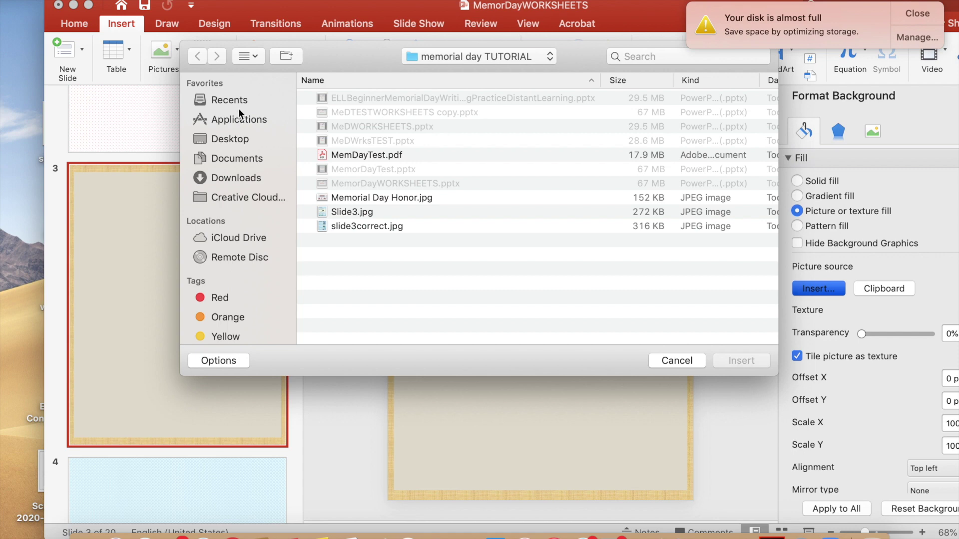
click(239, 101)
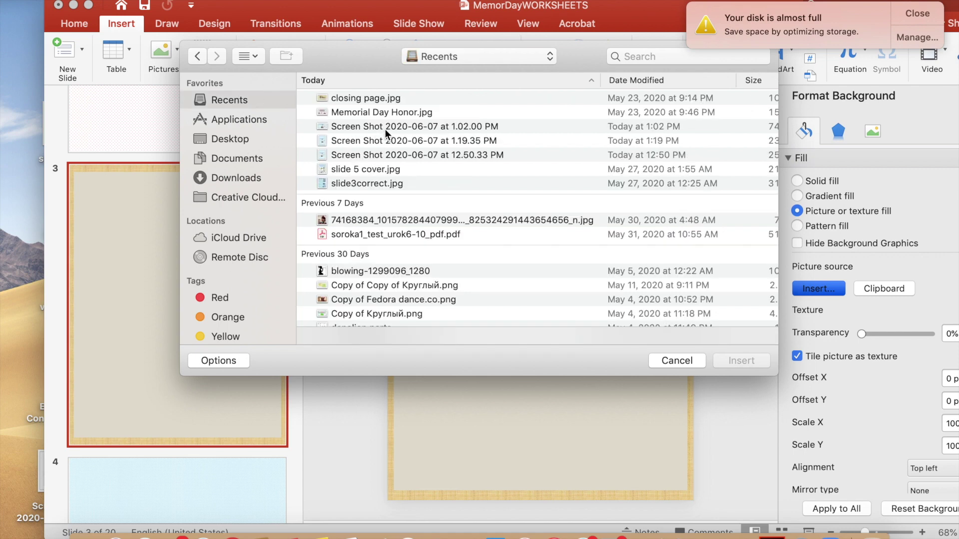
double_click(385, 142)
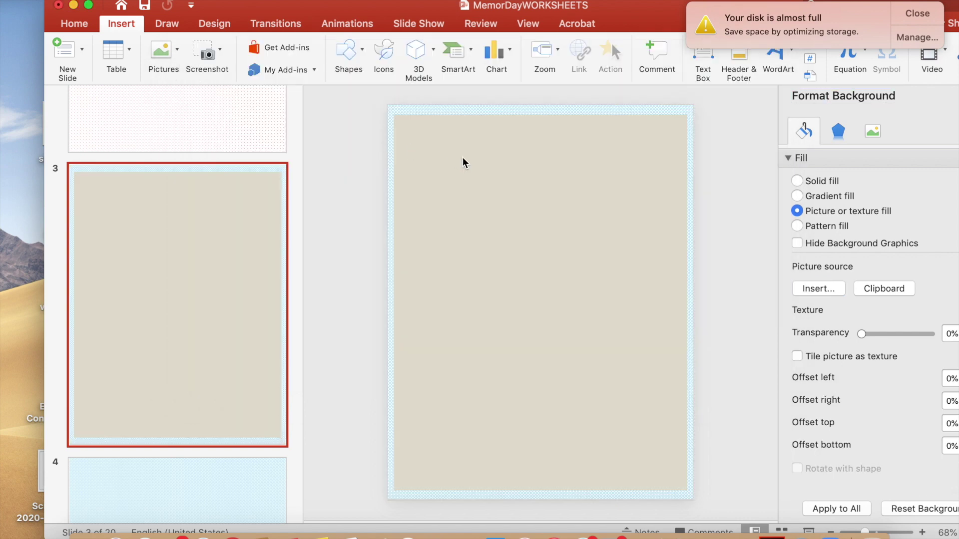
click(797, 243)
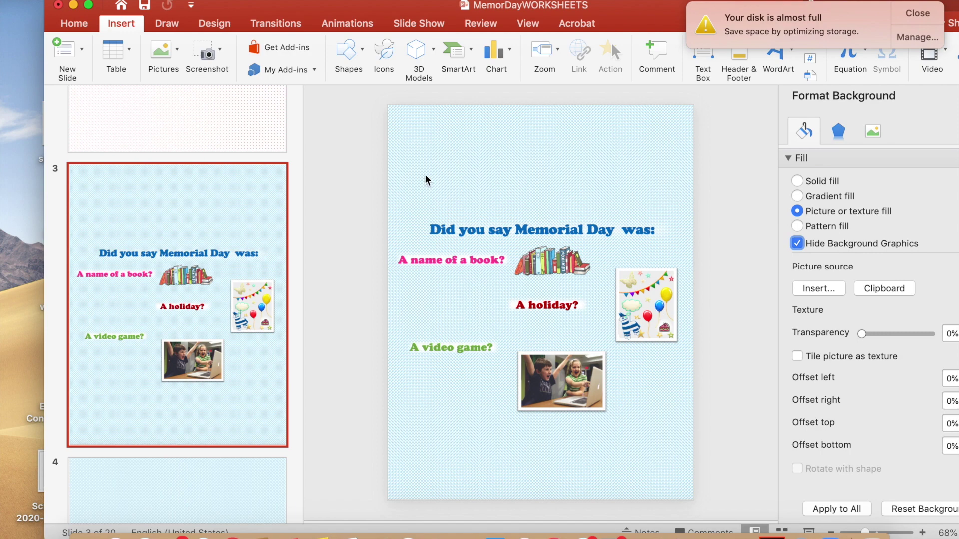
click(476, 371)
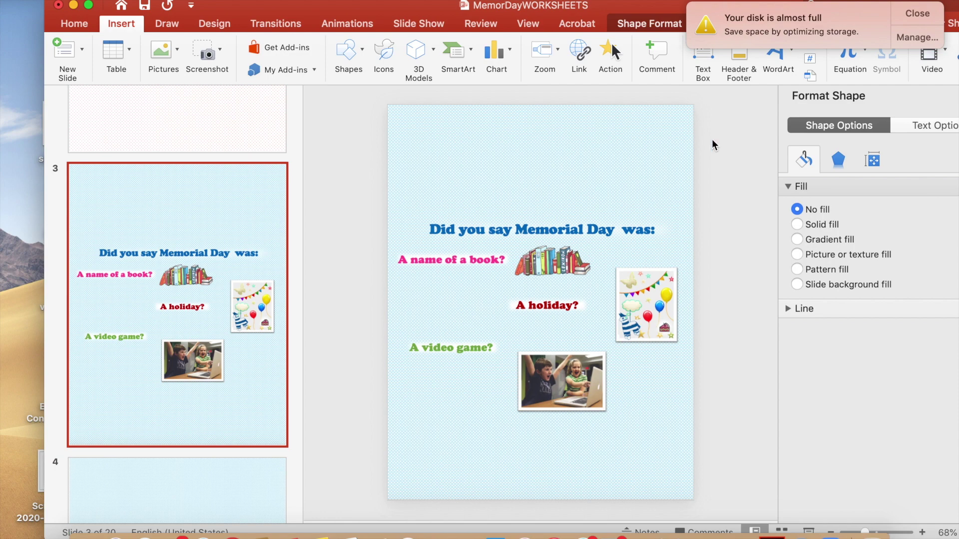
click(663, 332)
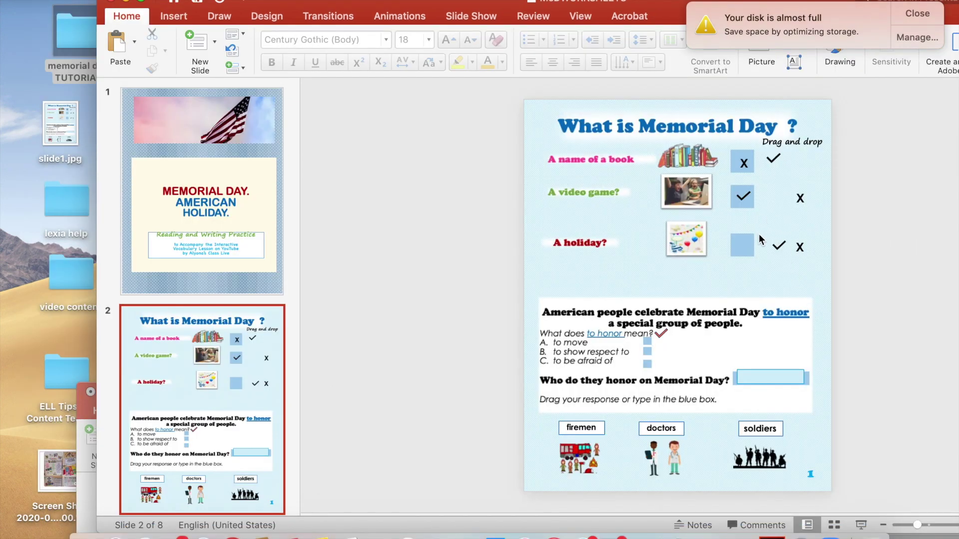
Add a small text box below 'A holiday?' and clear its test text.
click(769, 281)
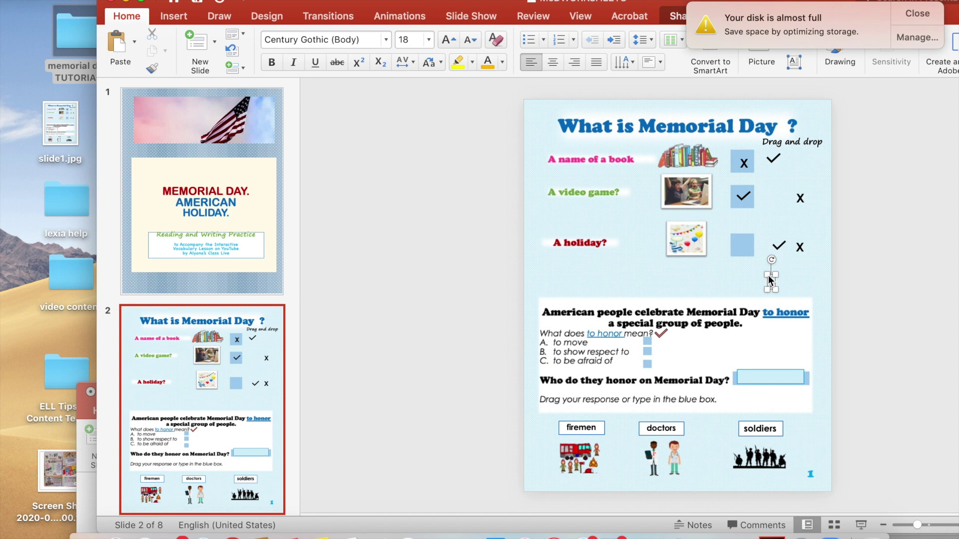
text(fhfhgdghh)
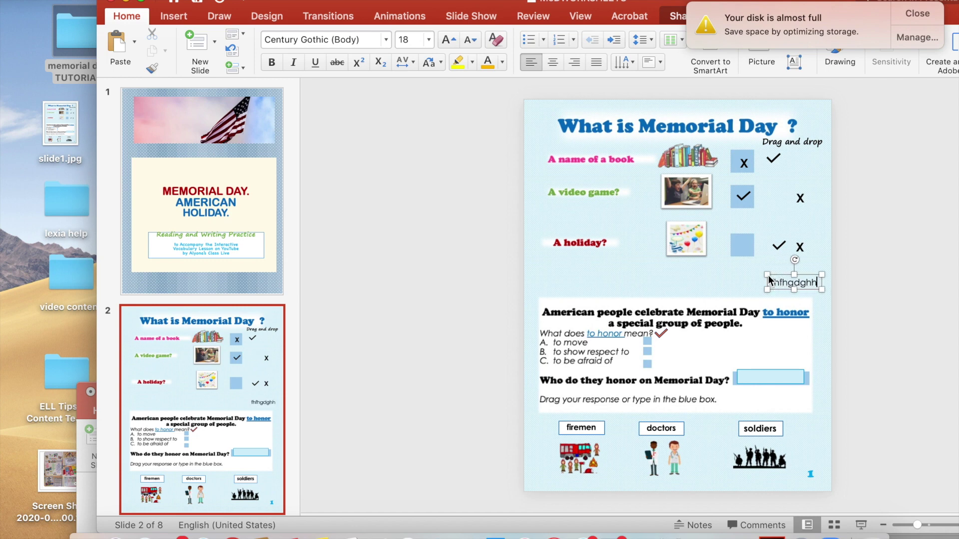
key(BackSpace)
key(BackSpace)
key(BackSpace)
key(BackSpace)
key(BackSpace)
key(BackSpace)
key(BackSpace)
key(BackSpace)
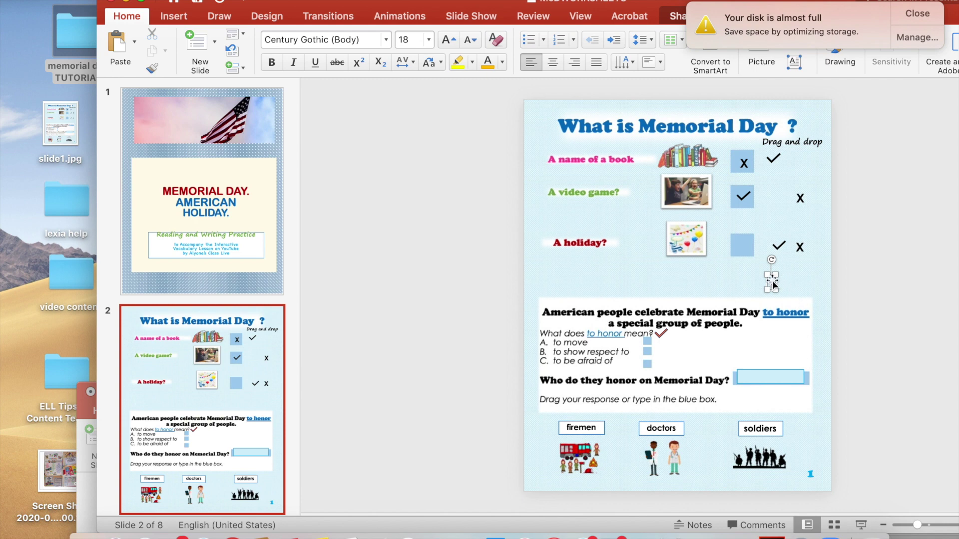
Widen the box, paste a second 'x' box, and set the check mark beside the X.
drag(771, 277, 773, 280)
key(super+v)
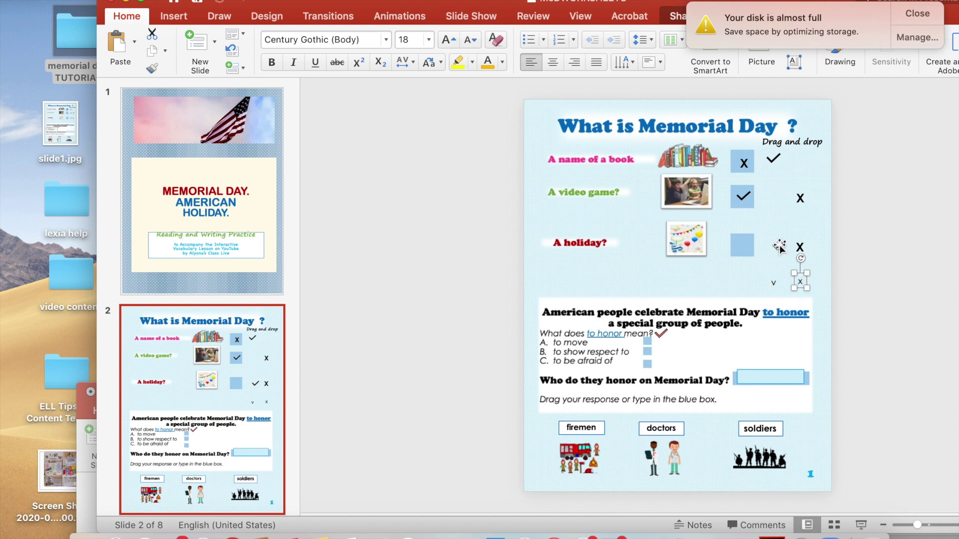
click(780, 245)
mouse_move(779, 245)
mouse_down()
mouse_move(751, 230)
mouse_move(778, 245)
mouse_up()
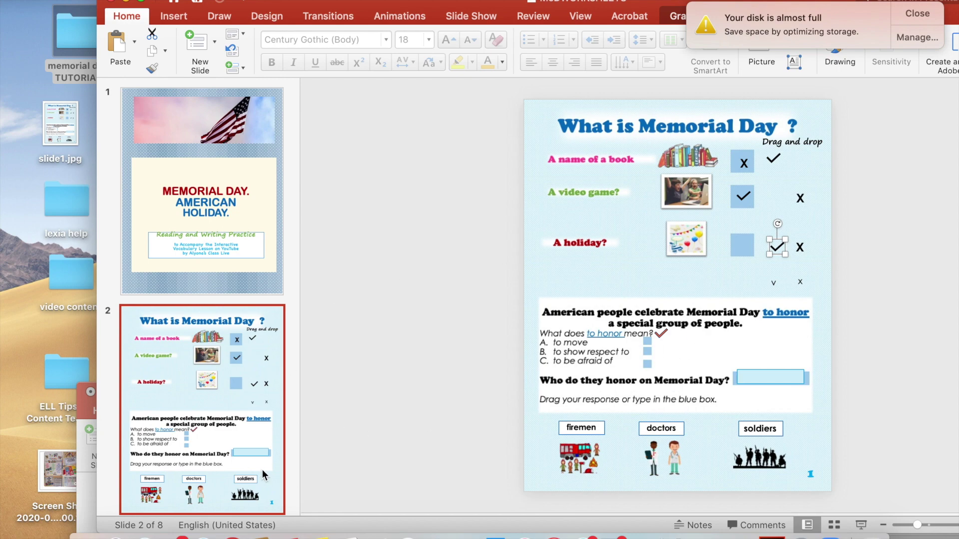
Go to slide 3, the 'Type up the missing words' worksheet, and select the answer box before 'soldiers'.
scroll(261, 472, down, 10)
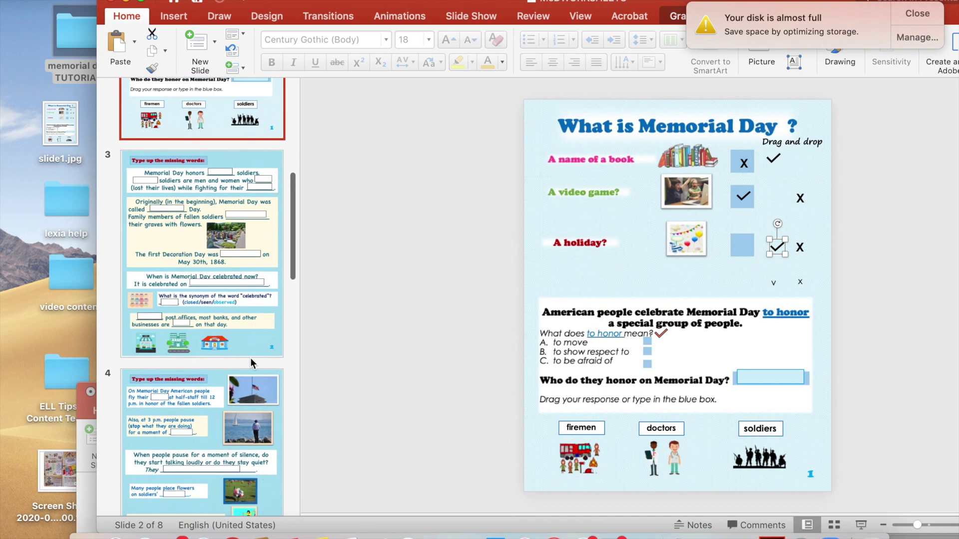
click(251, 358)
click(575, 154)
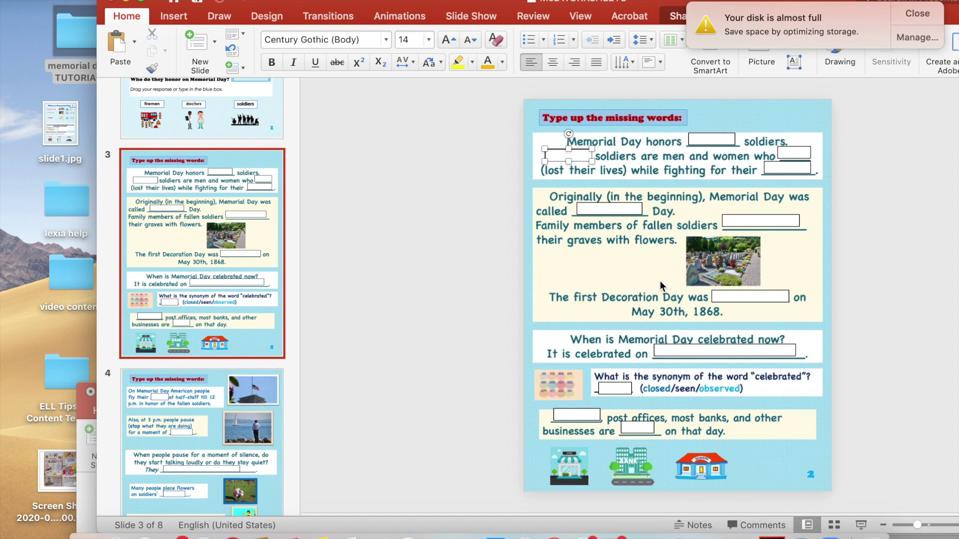
Add a wide text box after 'on that day.' with the white-fill, blue-outline Abc shape style.
click(740, 435)
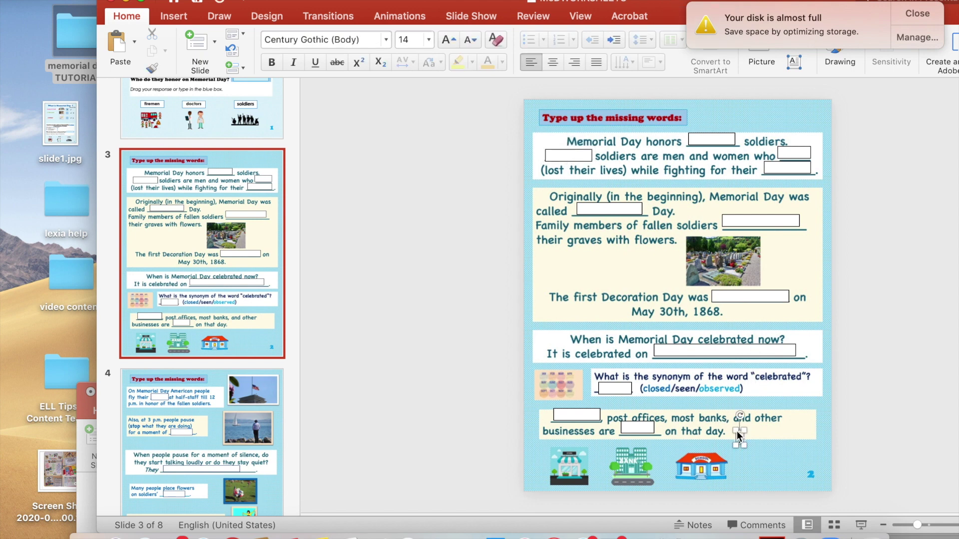
drag(746, 446, 818, 443)
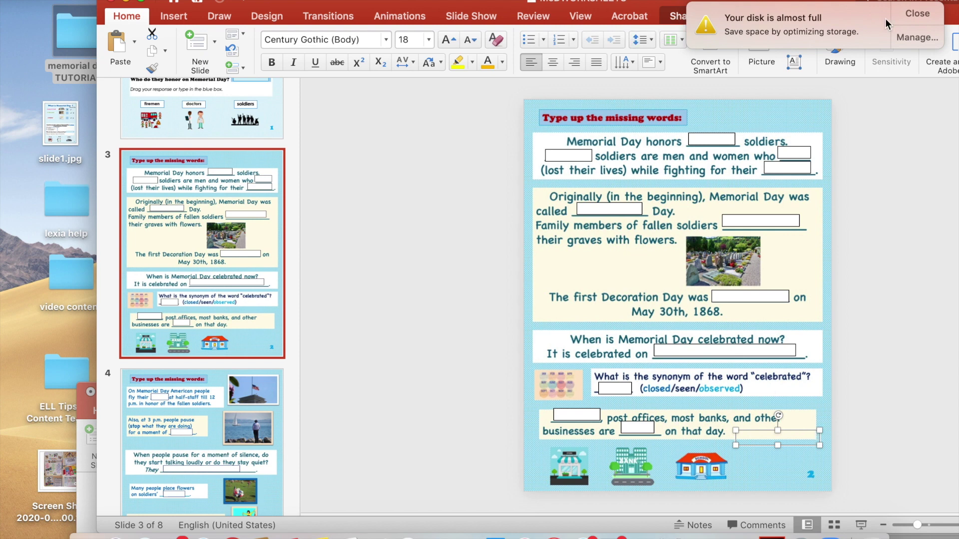
click(681, 17)
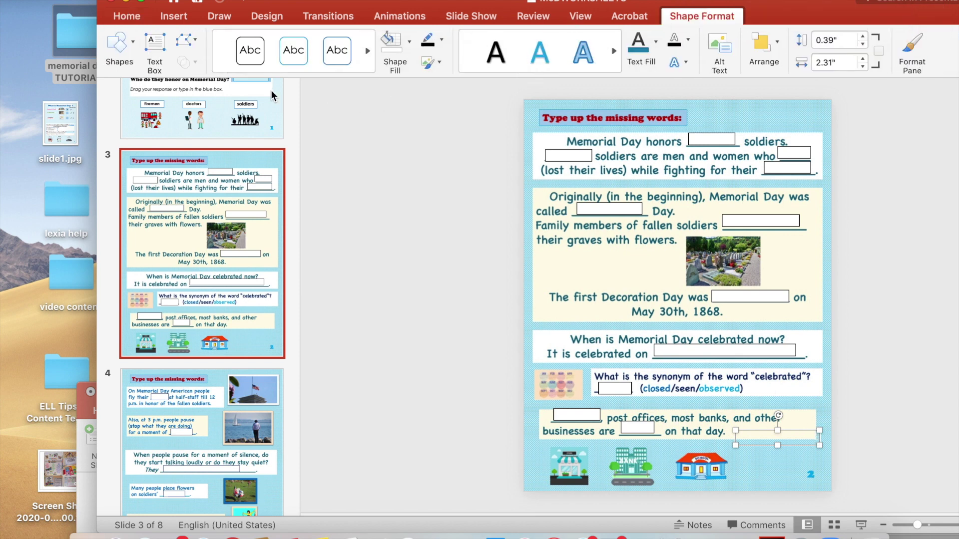
click(311, 49)
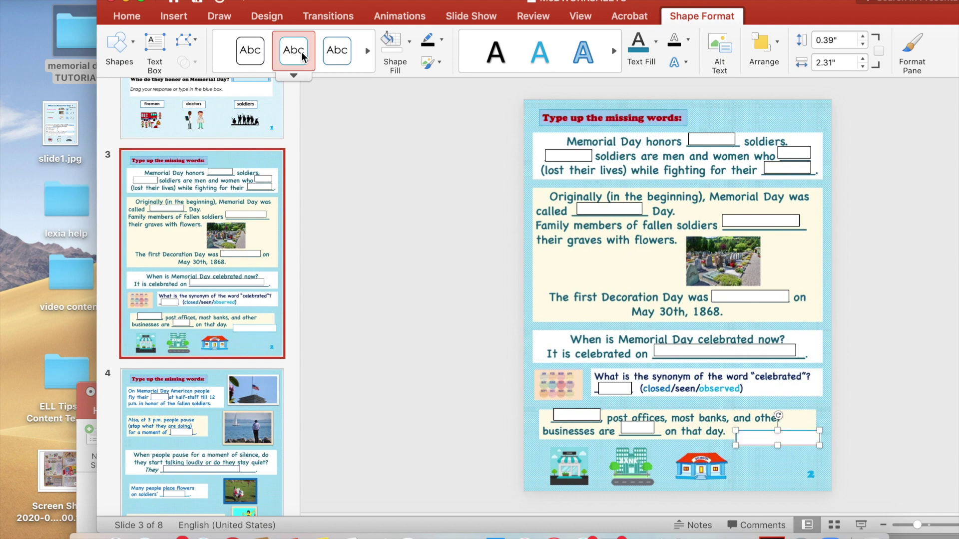
Deselect and reselect the new answer box to check how it looks.
click(787, 467)
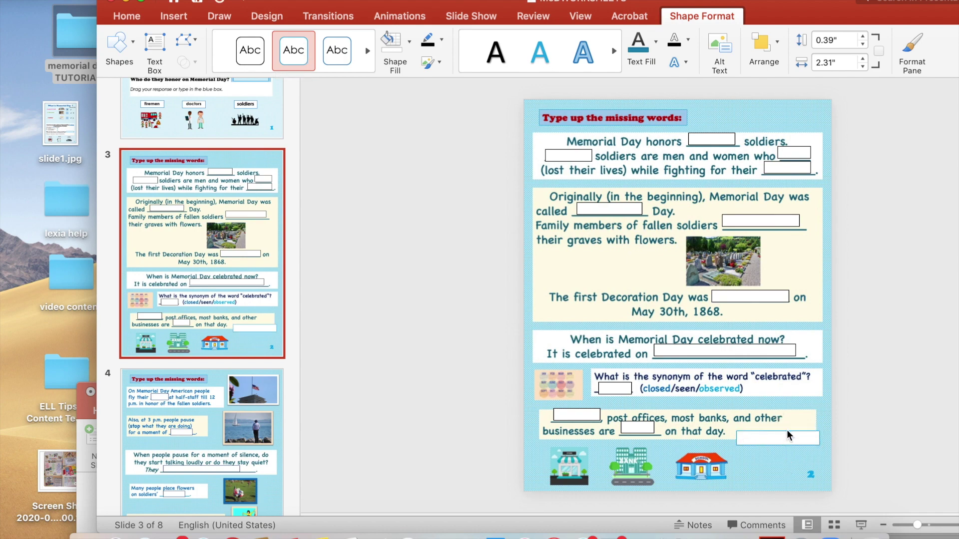
click(739, 485)
click(743, 483)
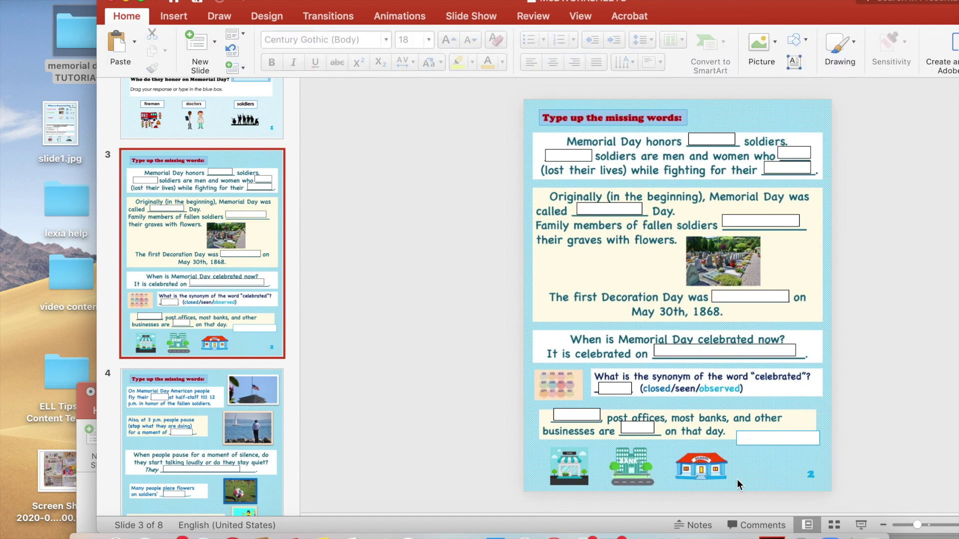
click(739, 484)
click(834, 460)
Arrange the windows to compare with the other presentation's slide 3, then bring MeDWORKSHEETS back to front.
drag(416, 5, 338, 5)
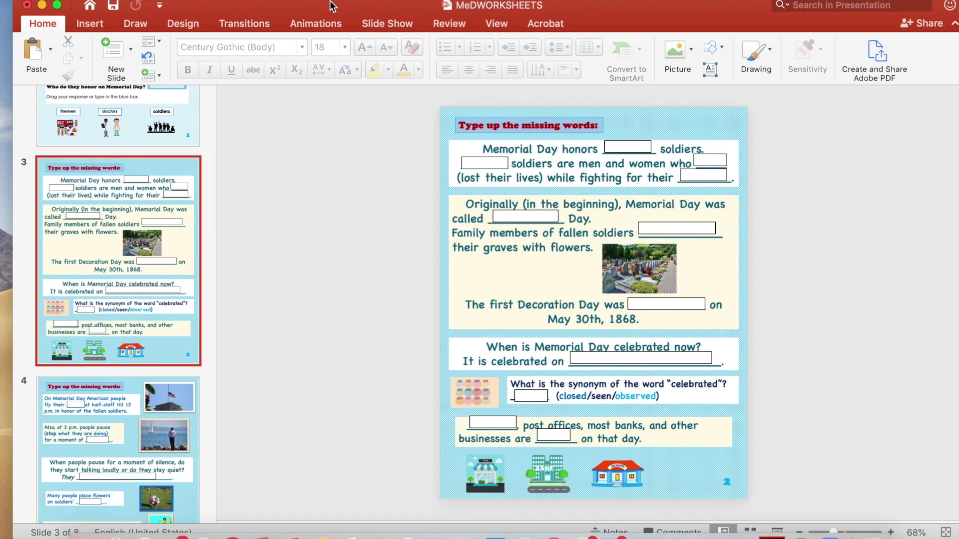
drag(330, 5, 552, 1)
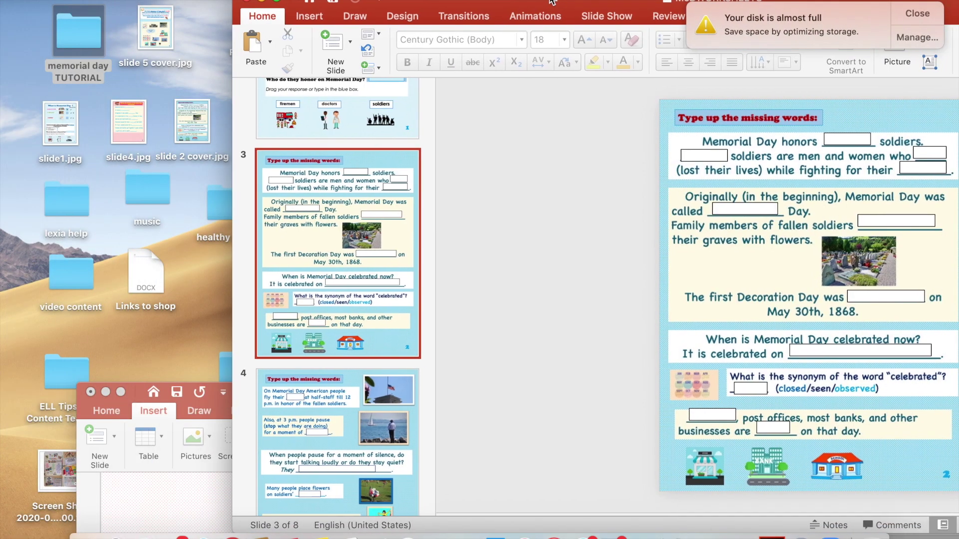
drag(220, 407, 160, 135)
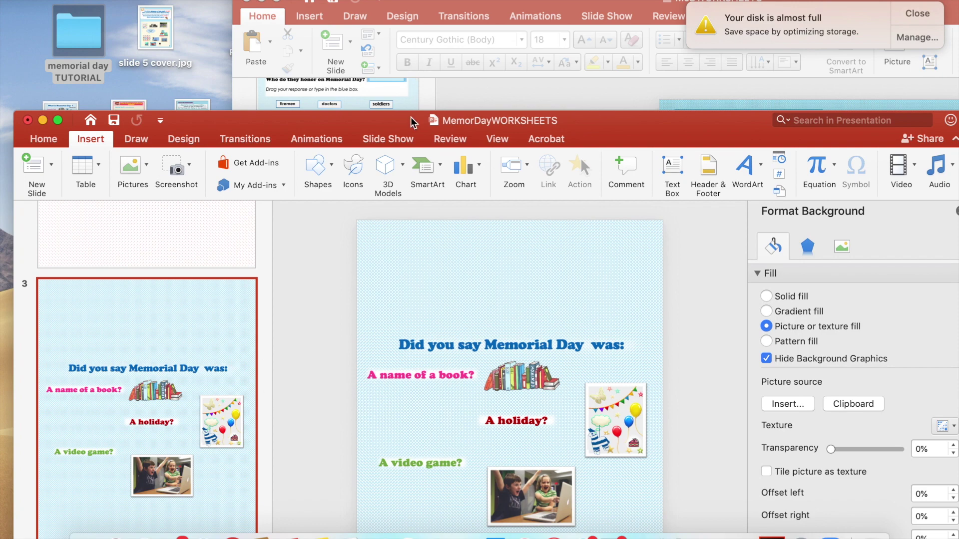
drag(414, 126, 460, 422)
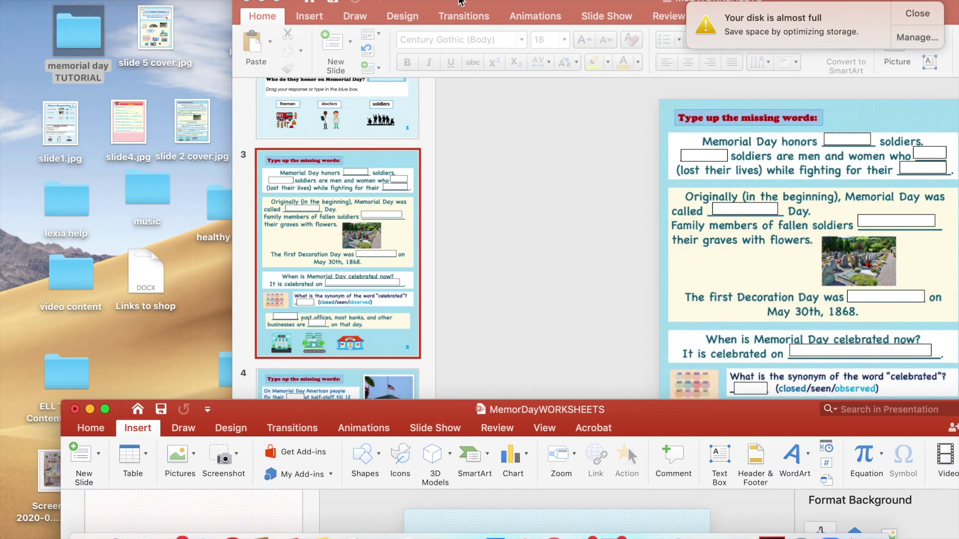
click(437, 247)
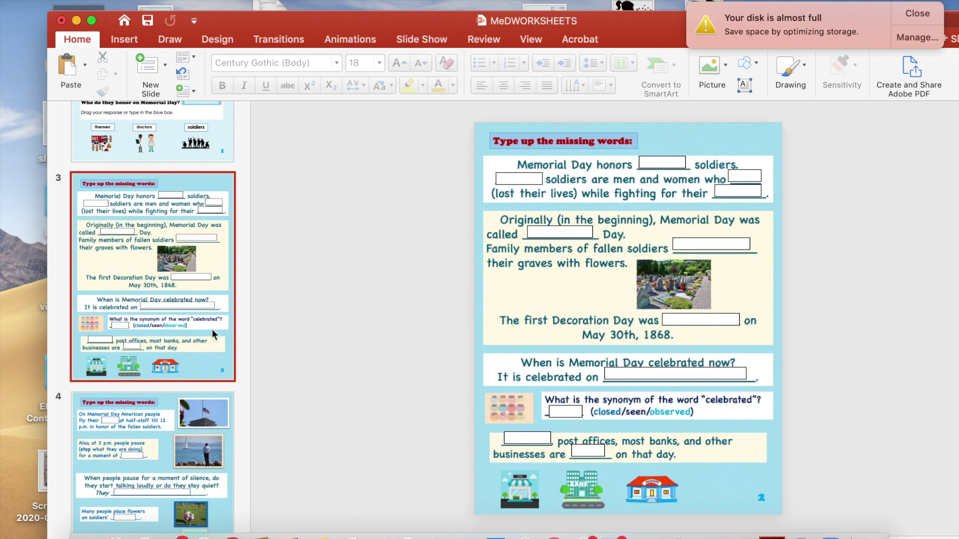